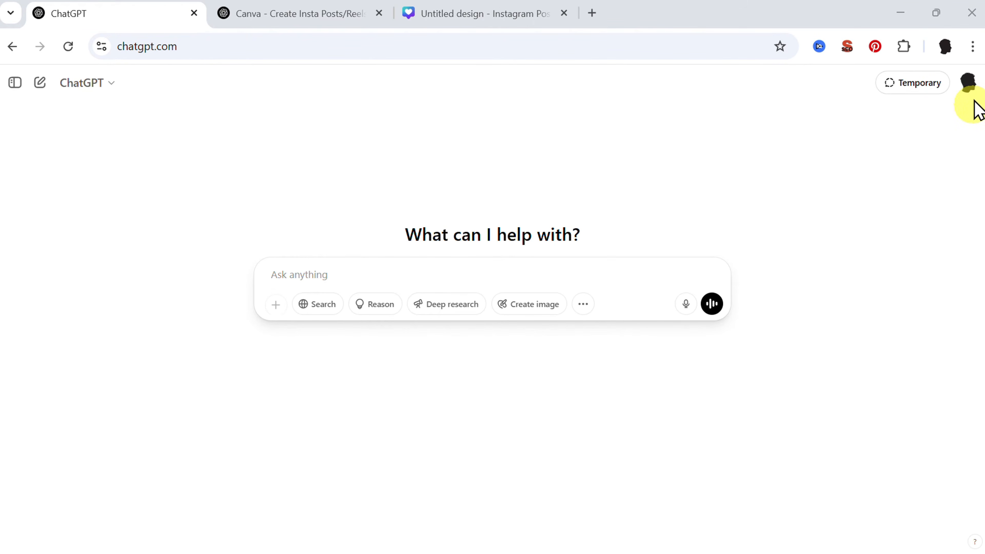
- Search the GPT directory for "canva" and open the details of the Canva GPT by canva.com
click(969, 87)
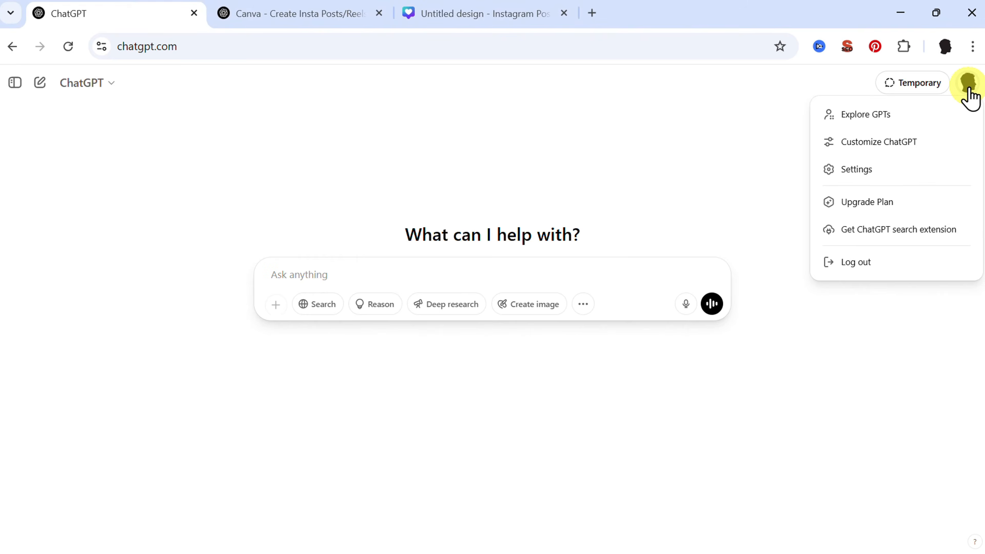
click(869, 117)
click(464, 202)
text(can)
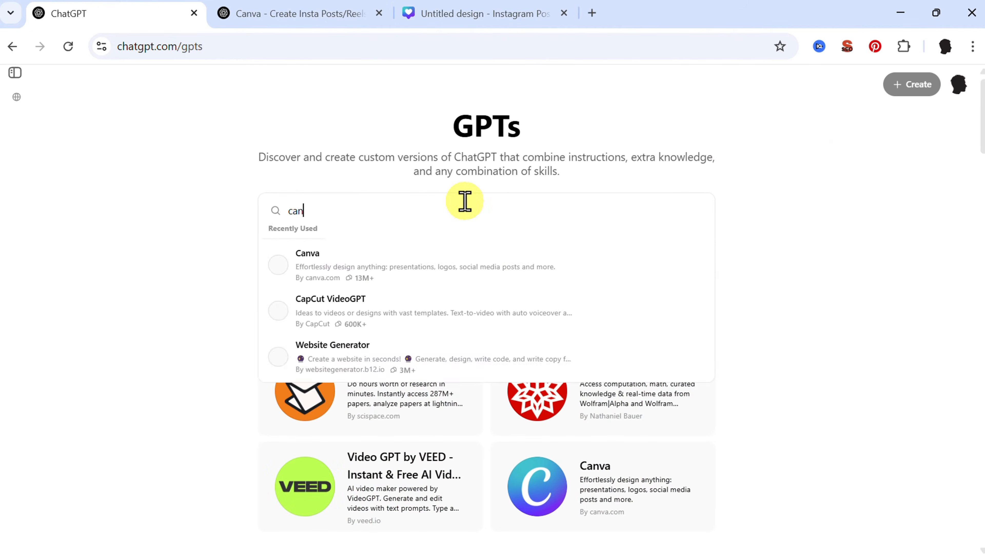
text(va)
click(447, 268)
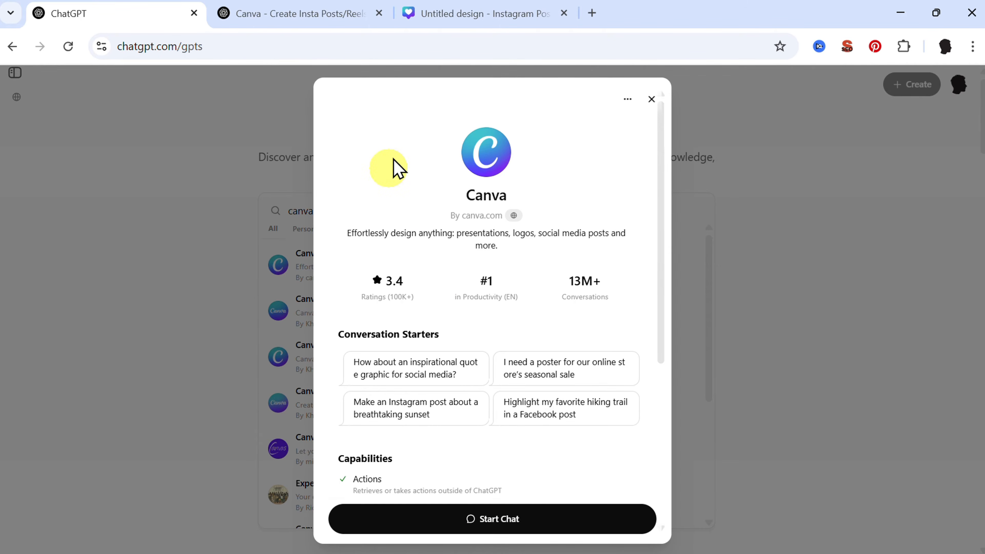
- Switch to the existing Canva GPT conversation and examine the prompt for 10 fitness motivation Instagram posts and the GPT usage limit notice
click(287, 16)
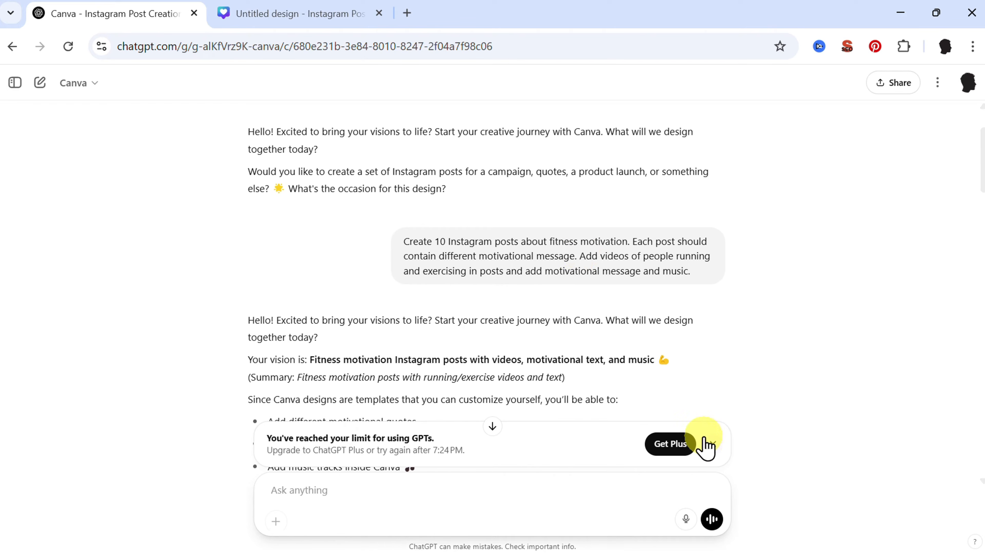
triple_click(447, 259)
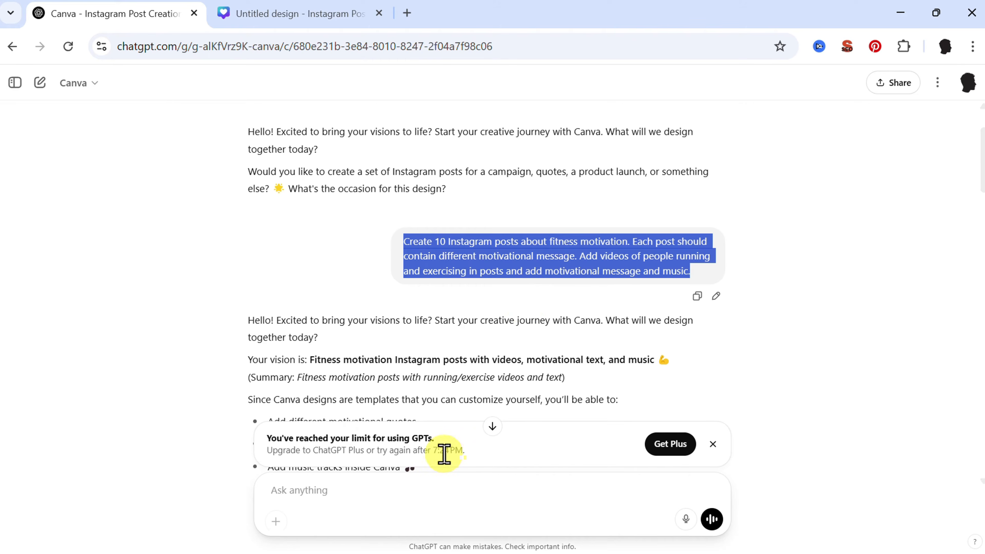
triple_click(391, 452)
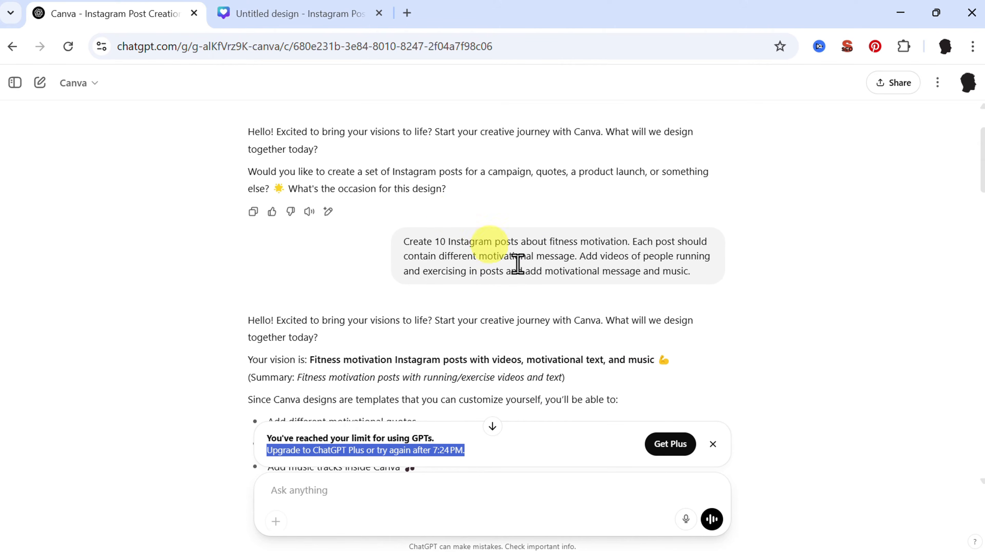
triple_click(427, 248)
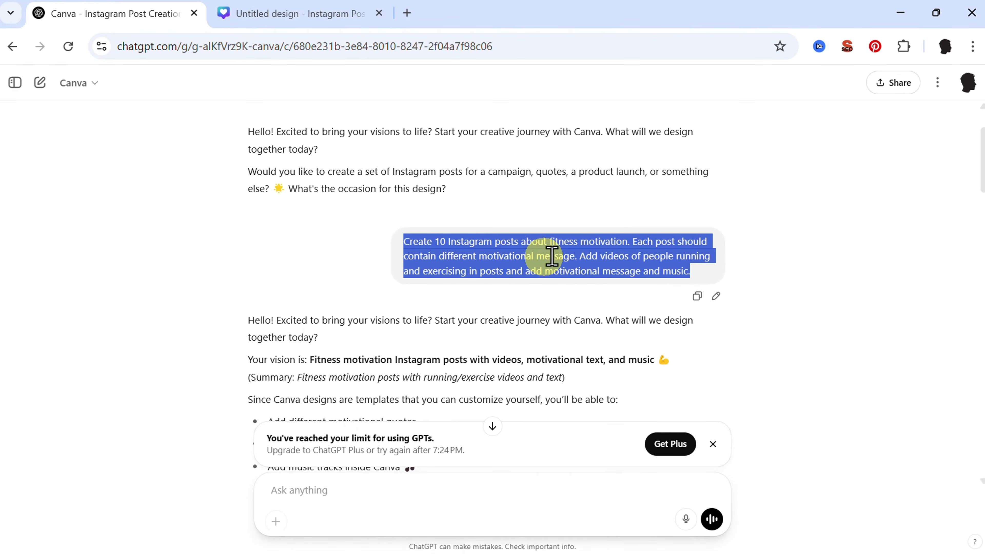
- Open the suggested "No Pain No Gain" template in Canva and move its white heading above the word "fitness"
scroll(504, 271, down, 10)
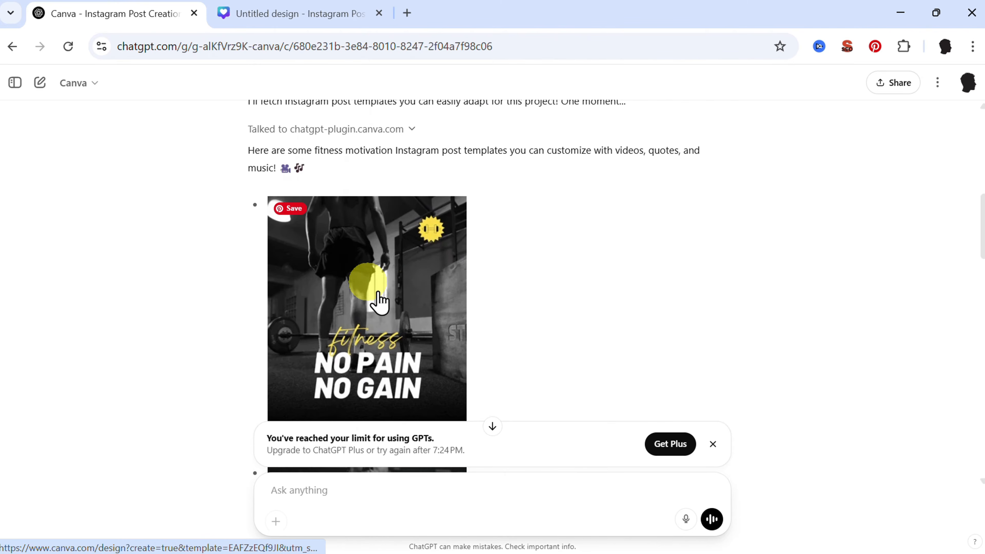
scroll(379, 301, down, 2)
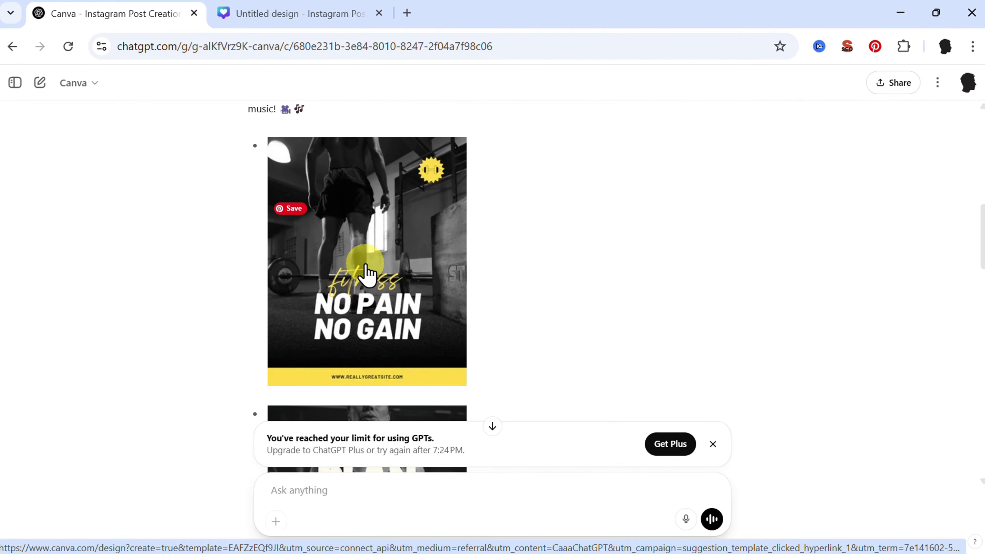
click(367, 272)
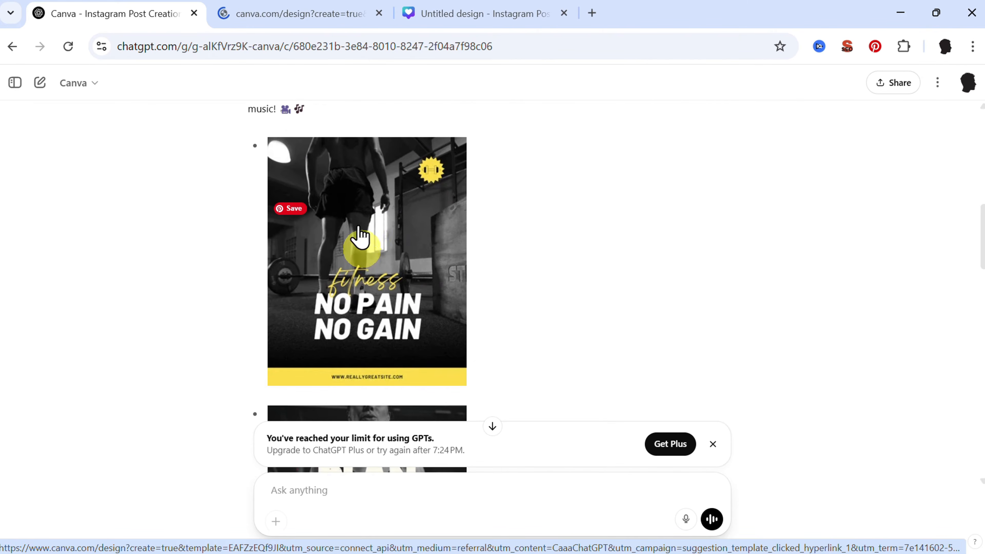
click(268, 24)
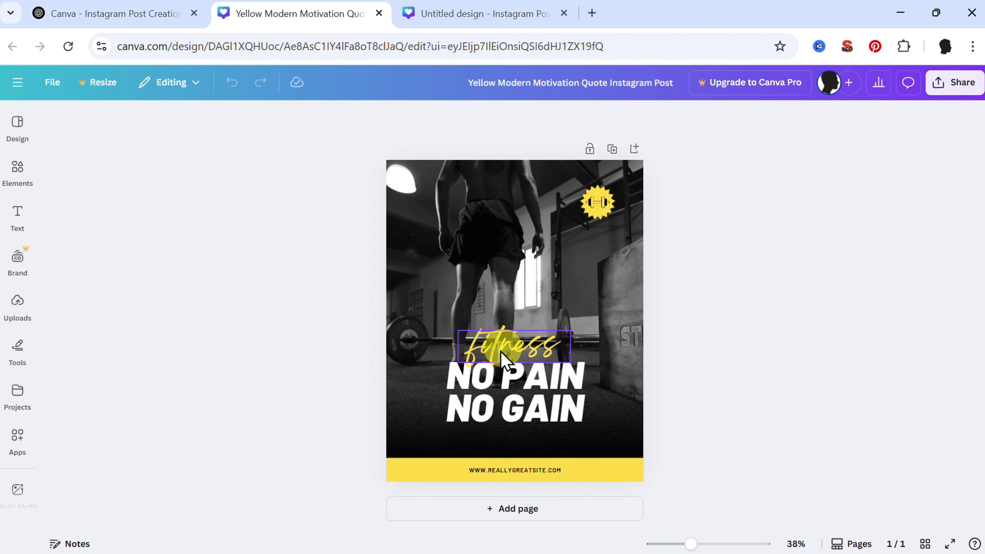
click(512, 374)
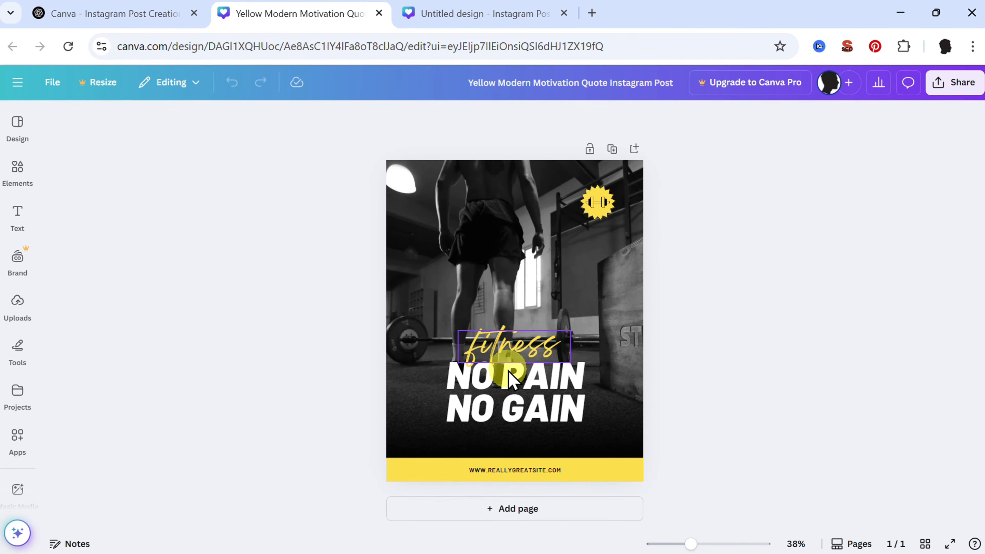
drag(519, 382, 534, 259)
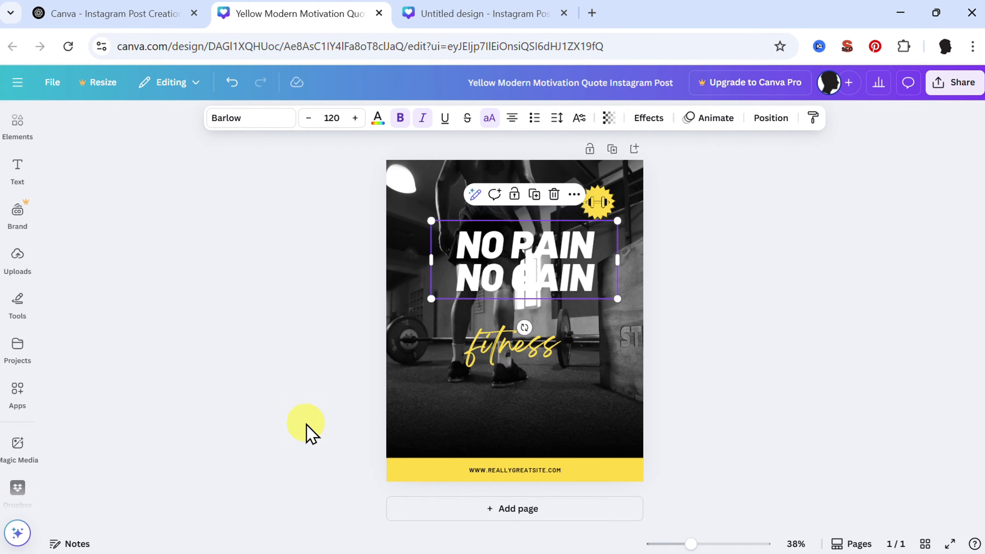
- Generate Magic Media images from the prompt "Fit woman in gym wearing swimming pants" in the Filmic style
click(18, 446)
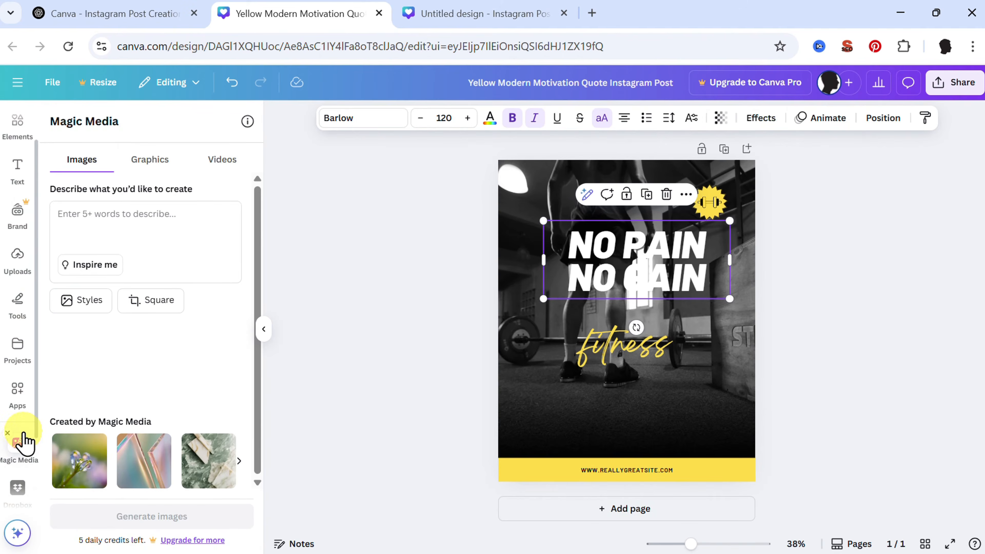
click(121, 231)
text(Fit woman in gym wearing swimming pants)
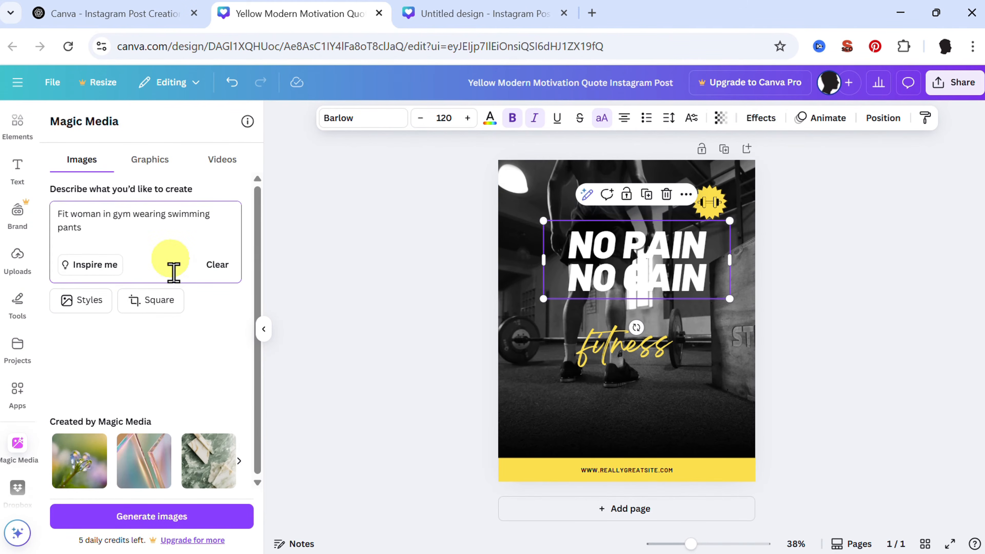
click(81, 300)
click(79, 187)
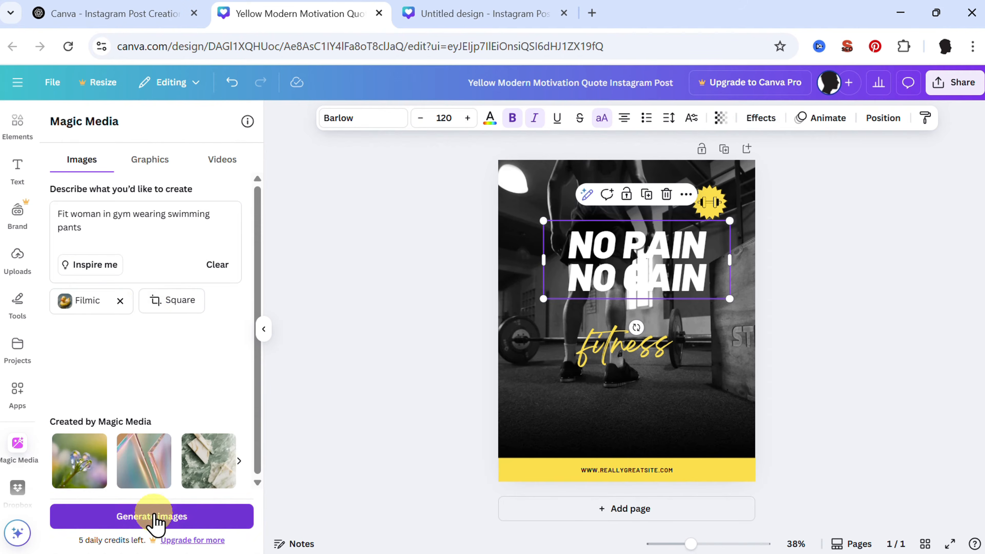
click(154, 517)
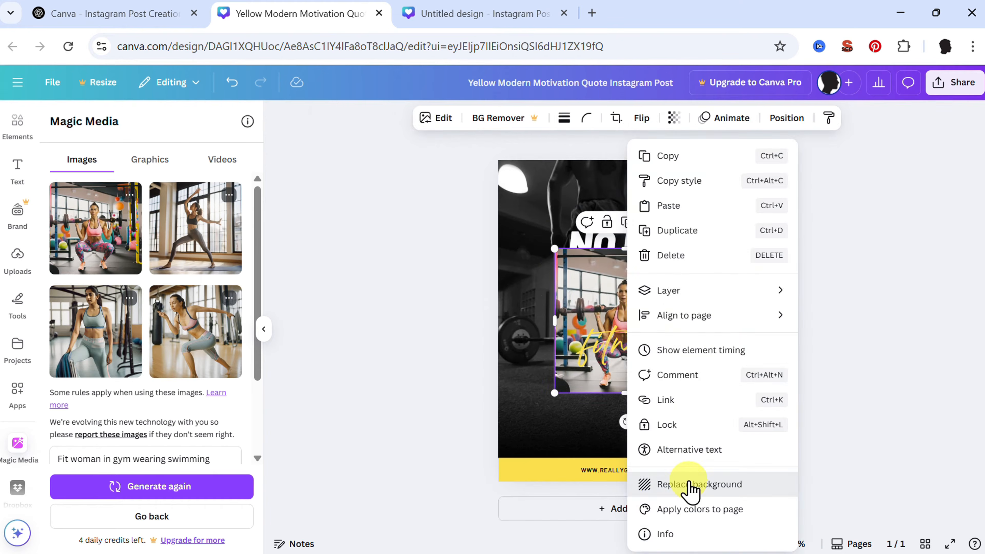
- Set the generated barbell squat image as the post's background and reposition the heading above the woman's head and "fitness" near the yellow band
click(689, 485)
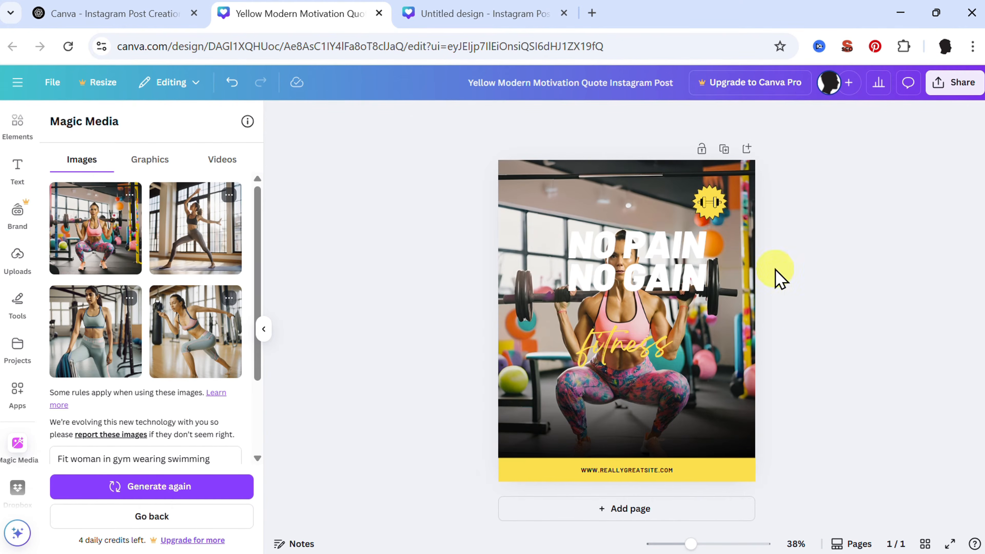
drag(658, 287, 624, 220)
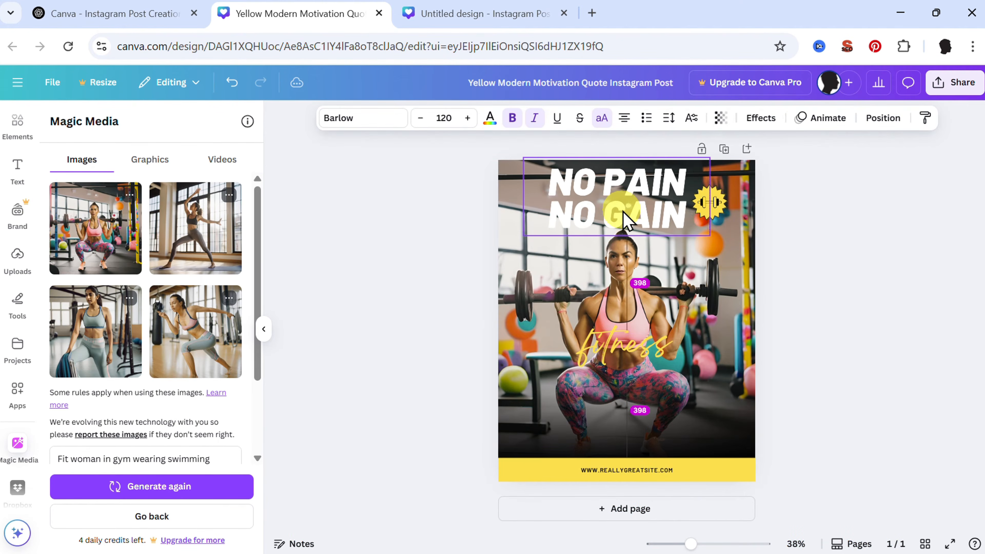
click(631, 322)
drag(631, 322, 636, 394)
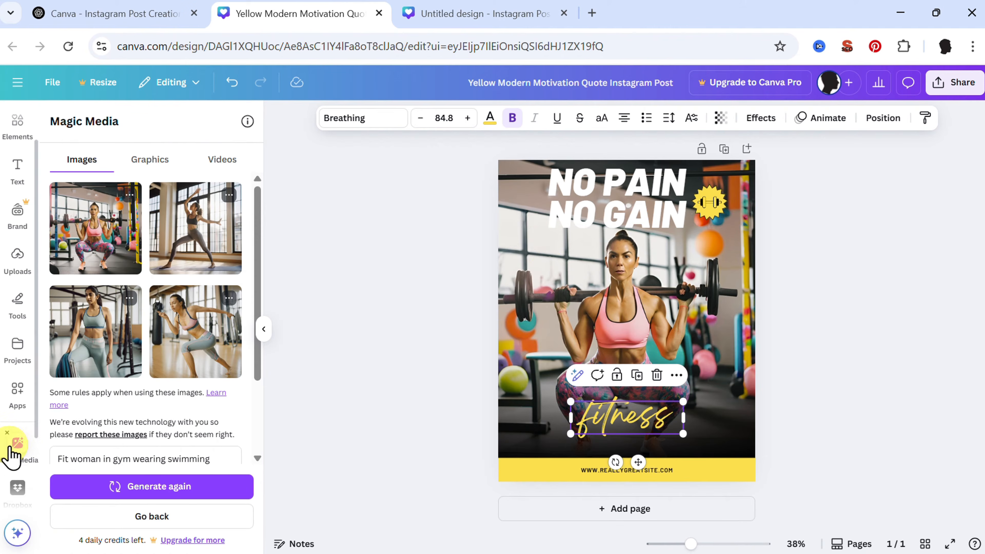
- Switch back to the ChatGPT conversation and open the suggested "Your Potential Is Limitless" template in Canva
click(151, 12)
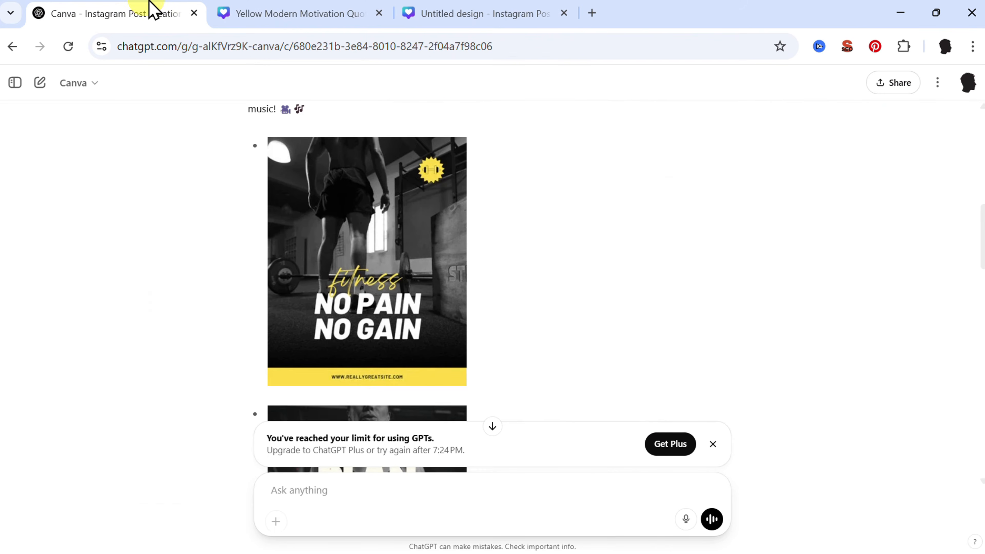
scroll(401, 311, down, 5)
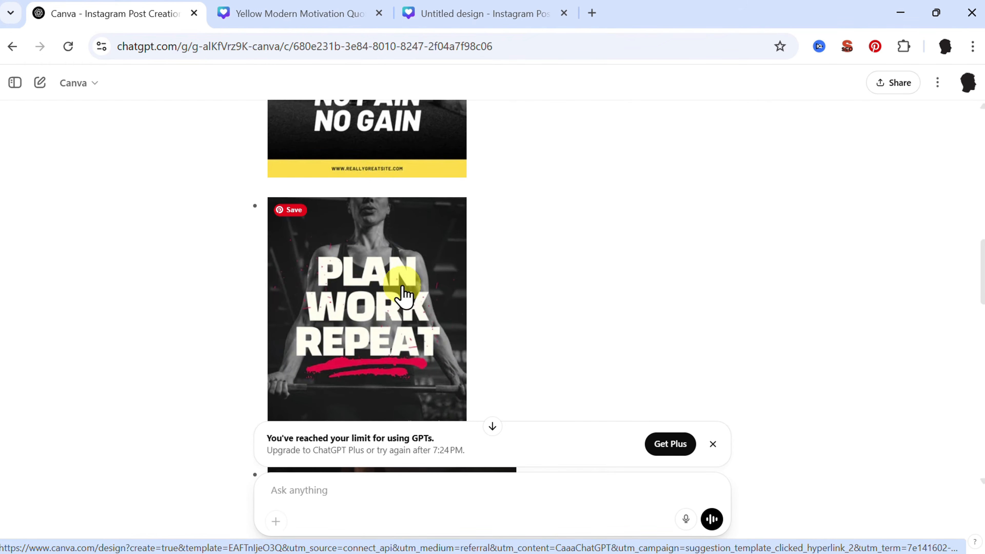
scroll(543, 307, down, 1)
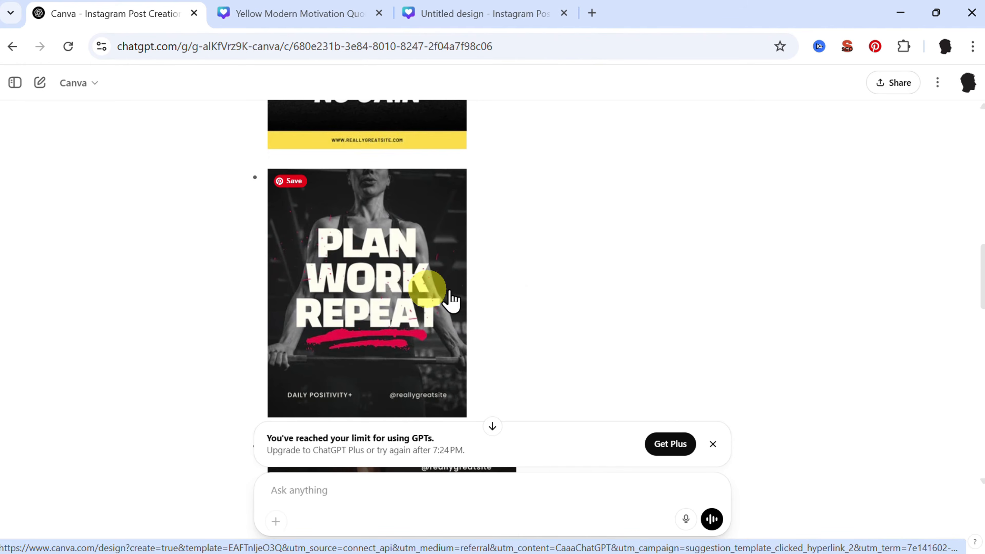
scroll(520, 297, down, 4)
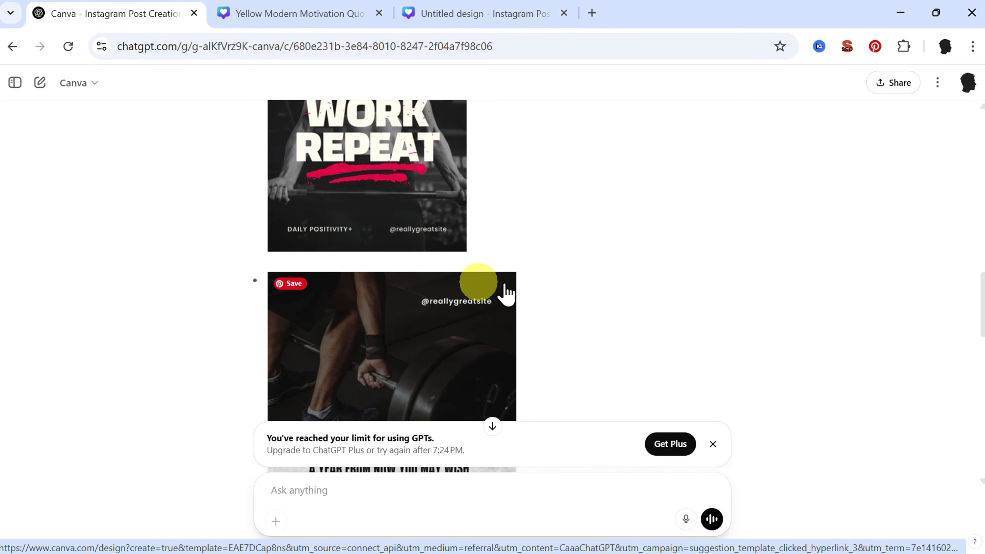
scroll(507, 294, down, 2)
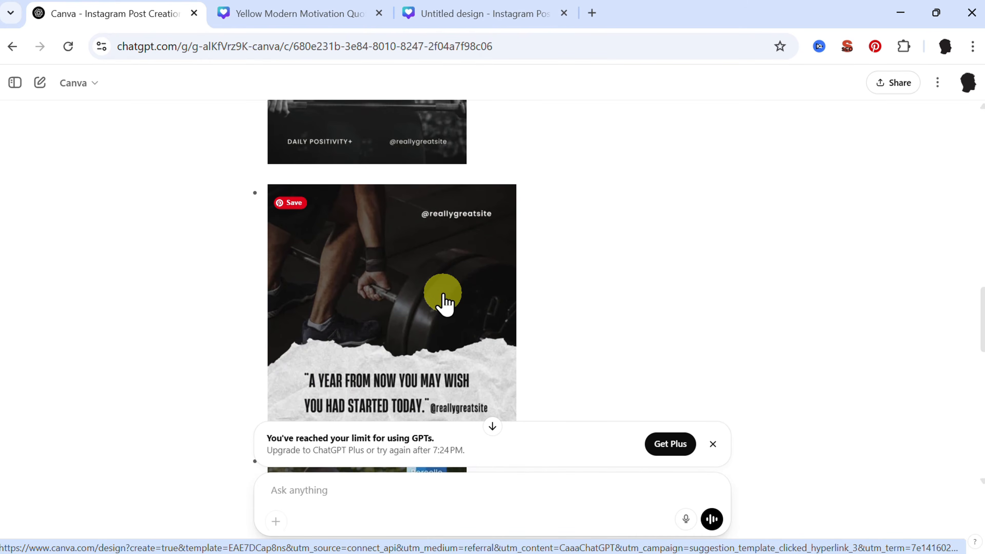
scroll(444, 297, down, 2)
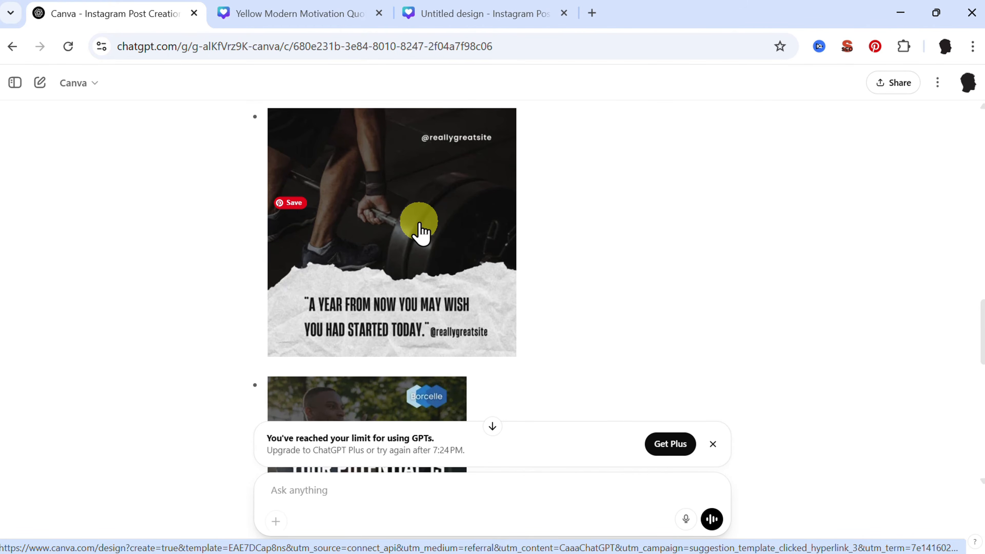
scroll(419, 225, down, 4)
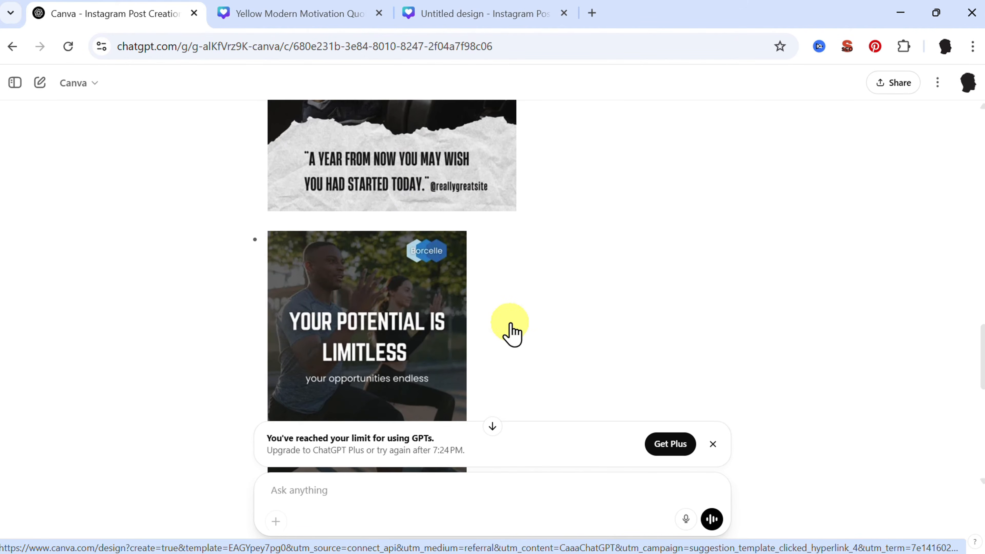
scroll(504, 334, down, 2)
middle_click(436, 322)
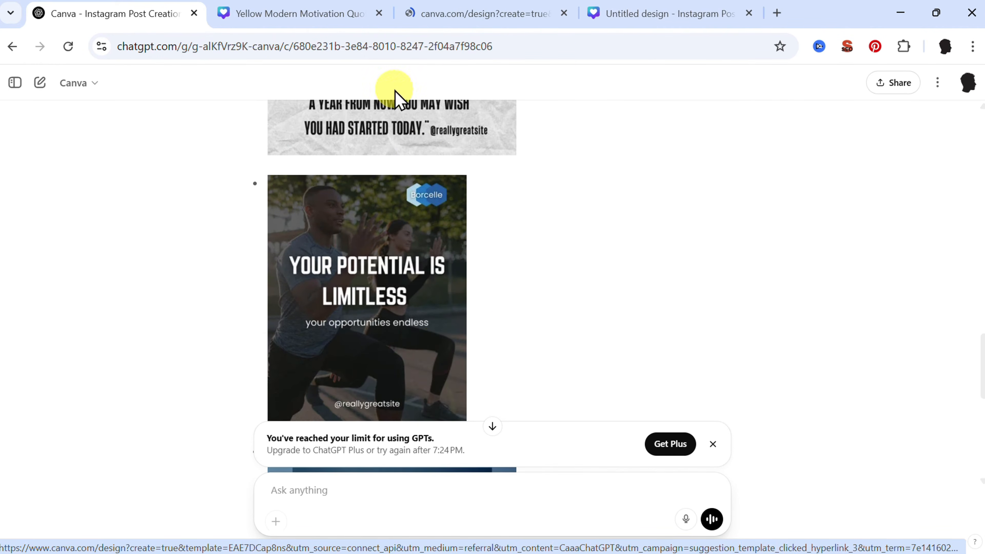
click(644, 10)
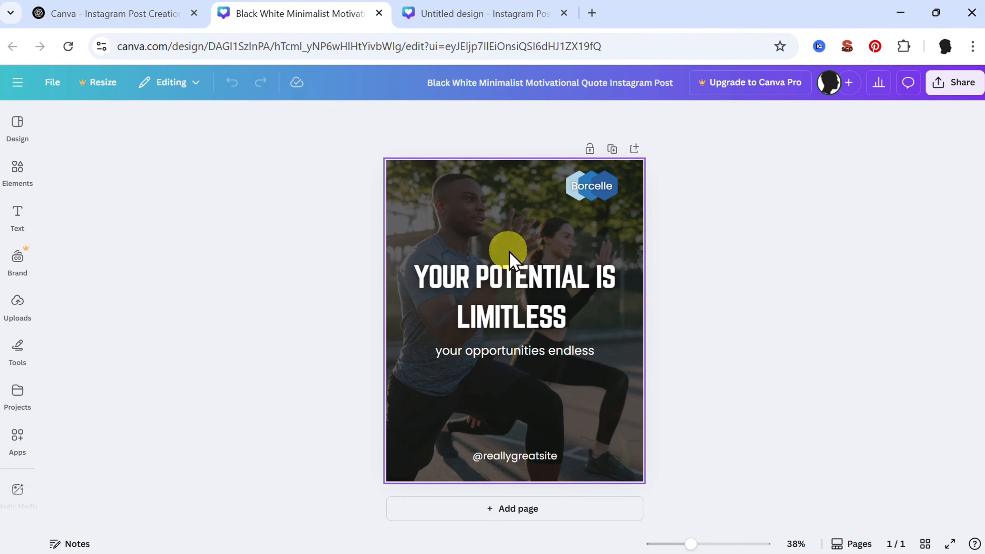
- Return to ChatGPT and review the remaining suggested templates, the customization notes and the request for an additional gym post
click(132, 15)
scroll(503, 330, down, 5)
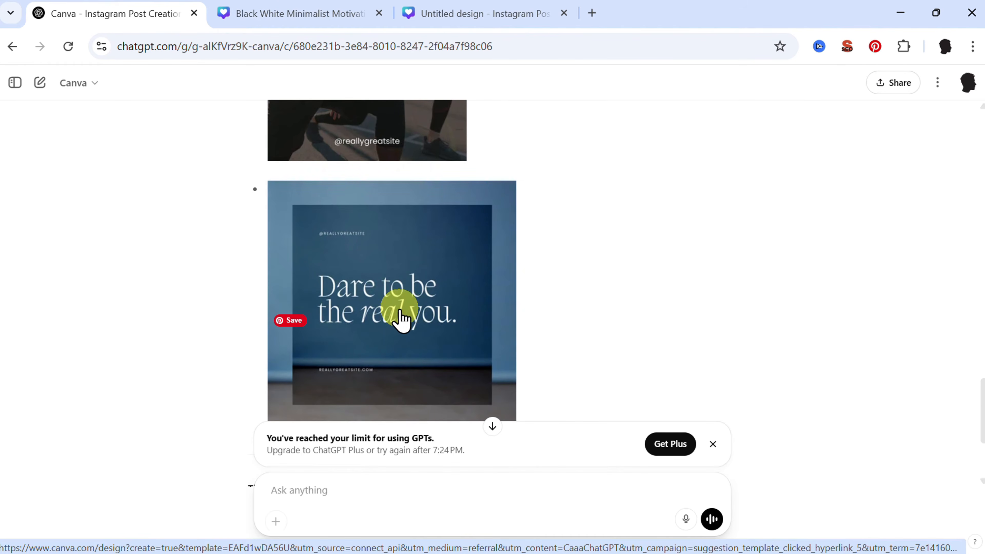
scroll(453, 289, down, 1)
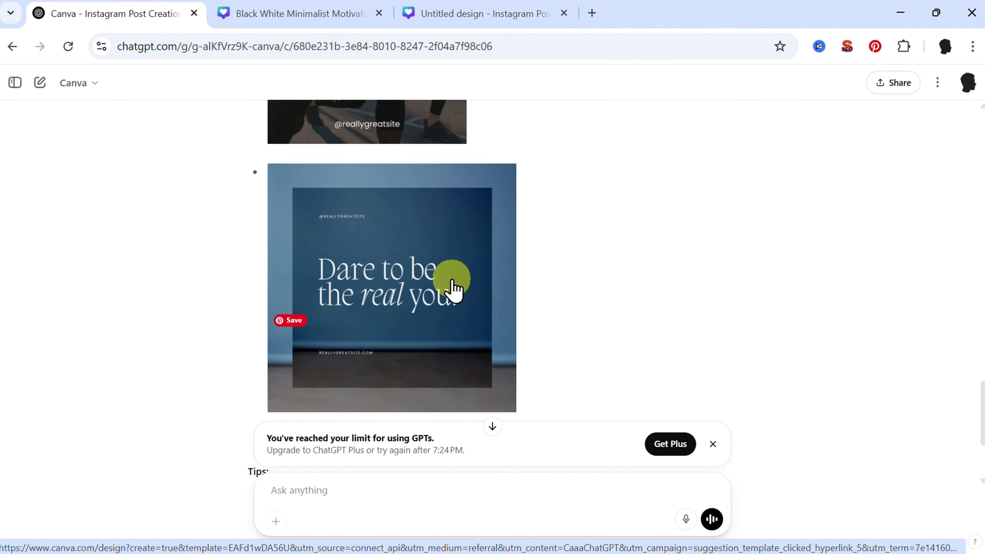
scroll(453, 289, down, 2)
scroll(453, 289, up, 3)
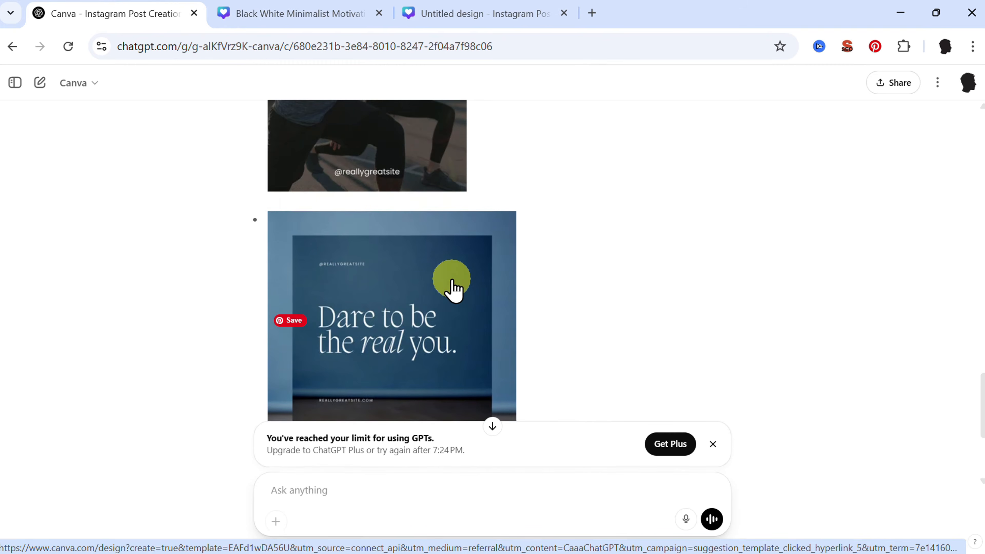
scroll(453, 289, up, 15)
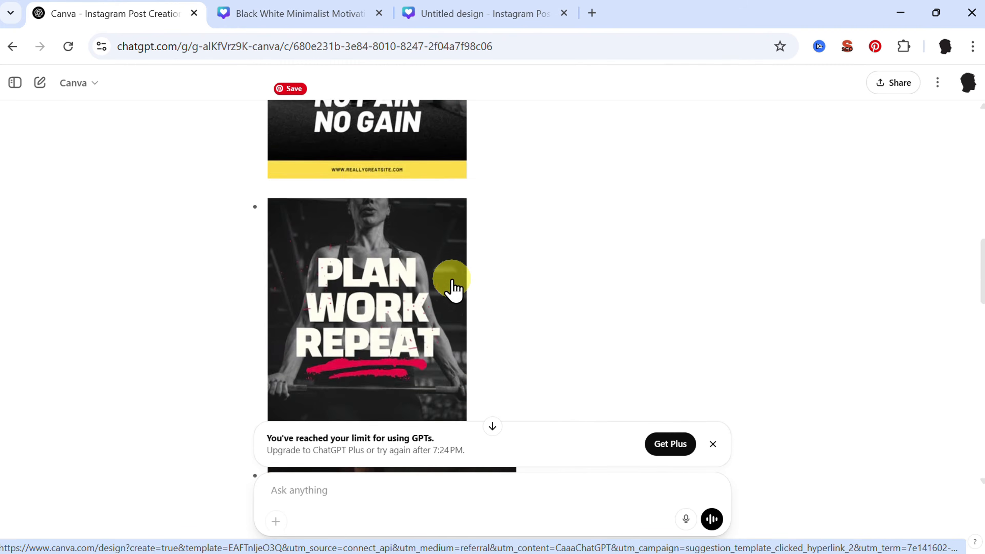
scroll(453, 289, up, 10)
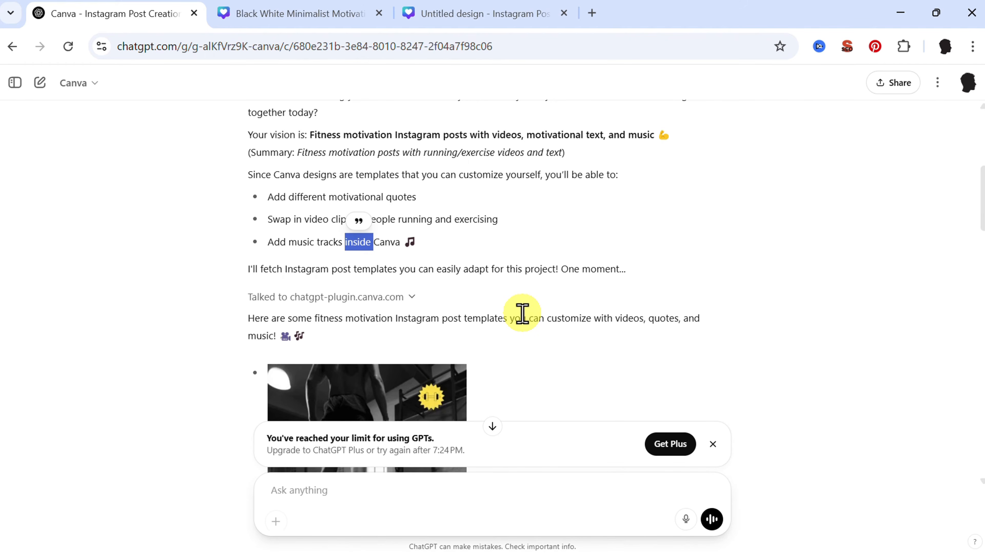
scroll(396, 326, down, 4)
scroll(352, 367, down, 8)
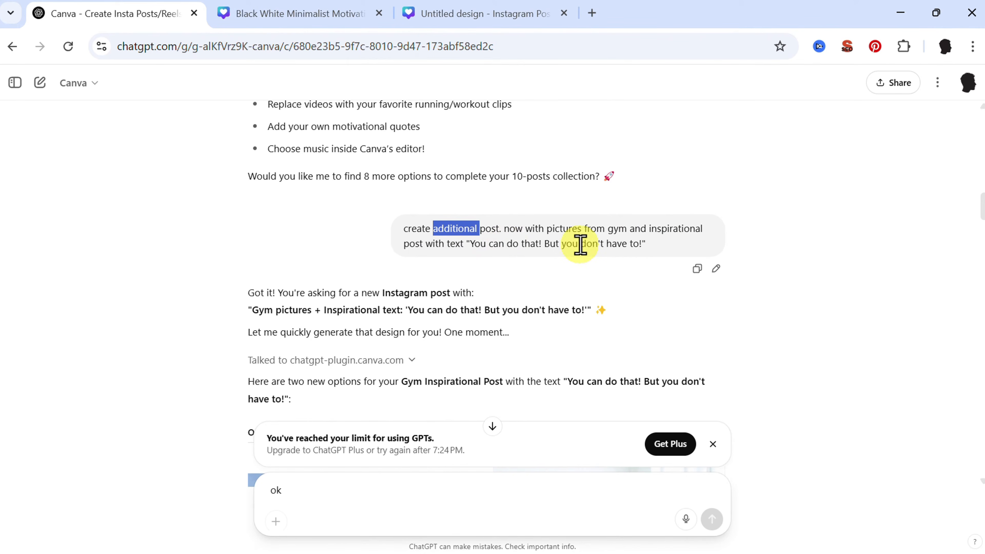
- Open the Option 1 "Believe in Yourself" gym template from the ChatGPT reply in Canva and inspect its photo and text up close
scroll(580, 245, down, 6)
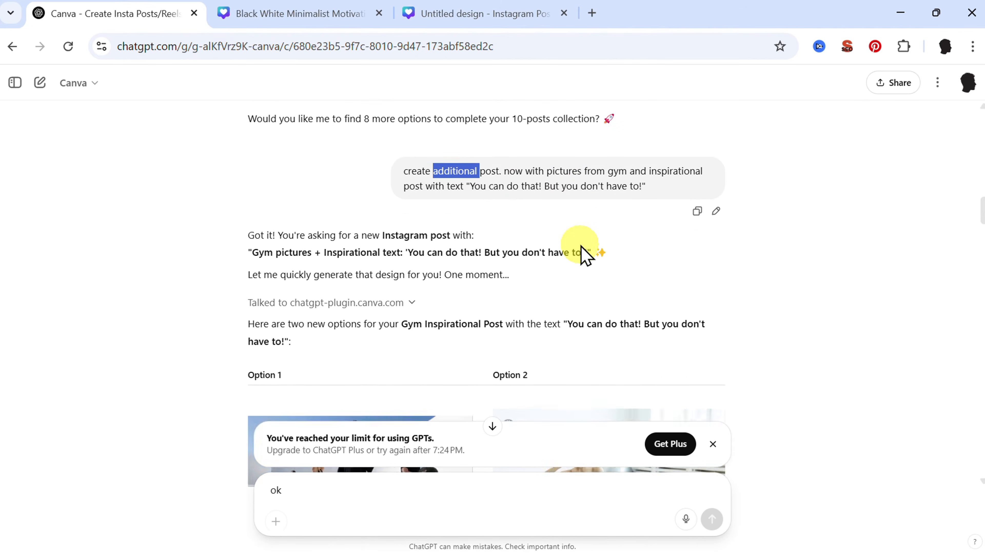
click(359, 312)
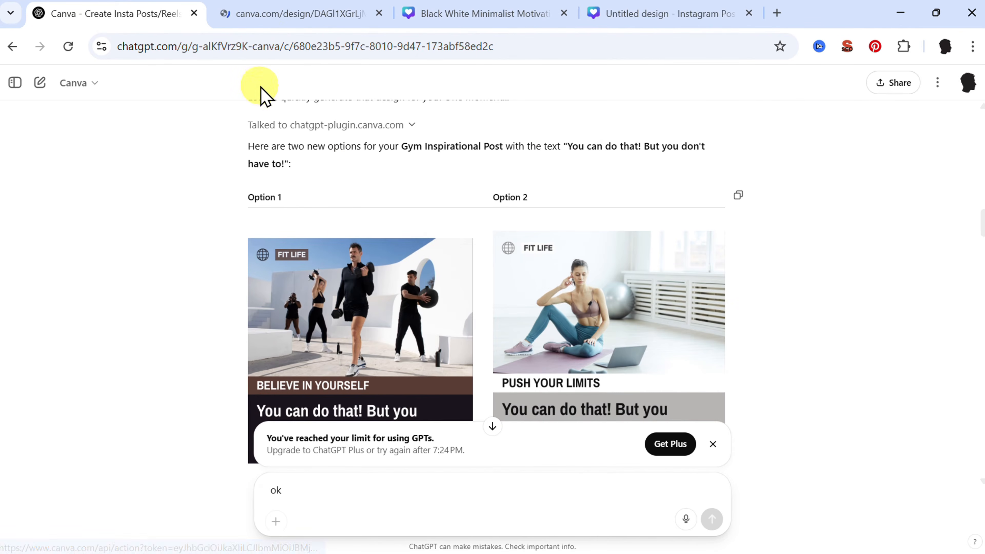
click(272, 17)
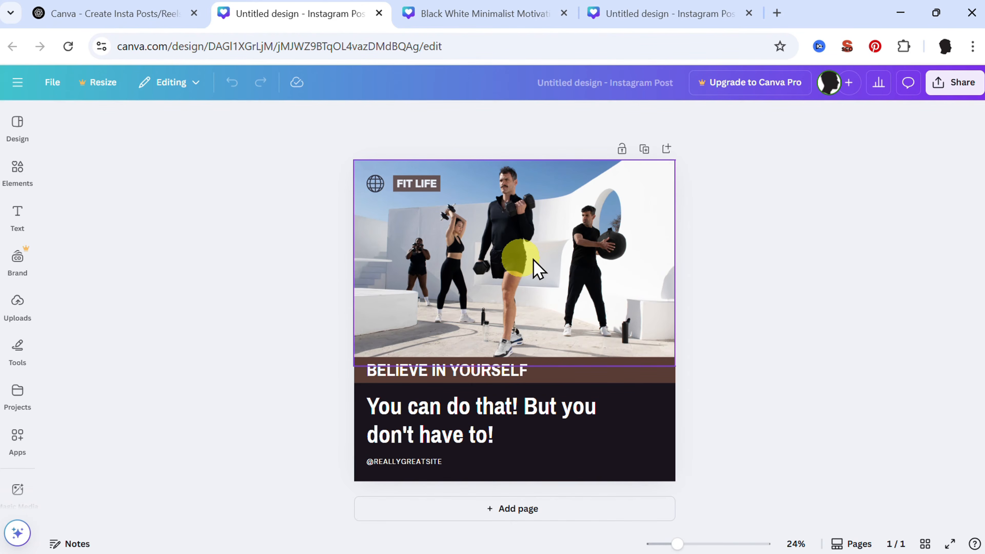
scroll(548, 261, up, 4)
scroll(548, 261, up, 2)
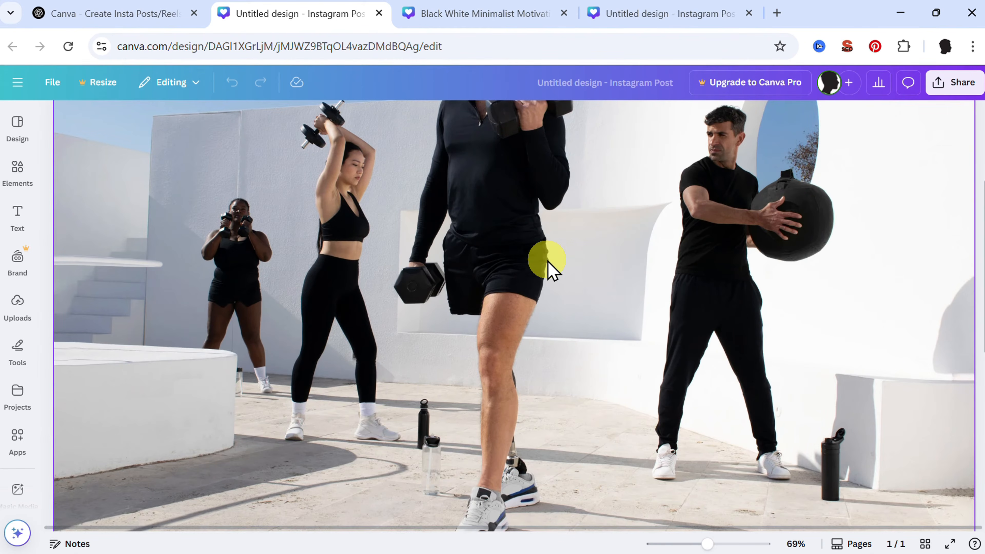
scroll(548, 261, down, 5)
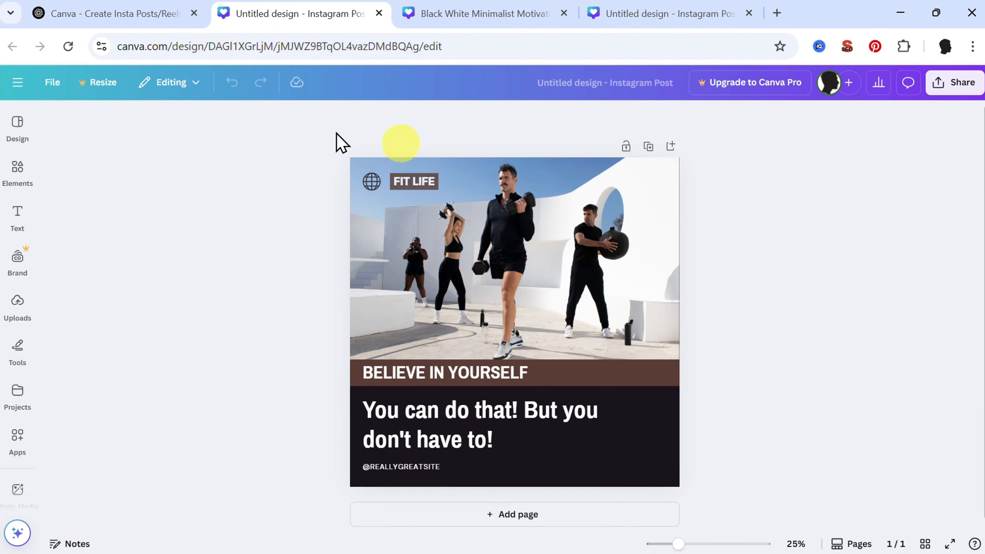
- Return to ChatGPT, open the Option 2 "Push Your Limits" gym template in Canva, and close both gym designs after viewing
click(127, 14)
click(562, 307)
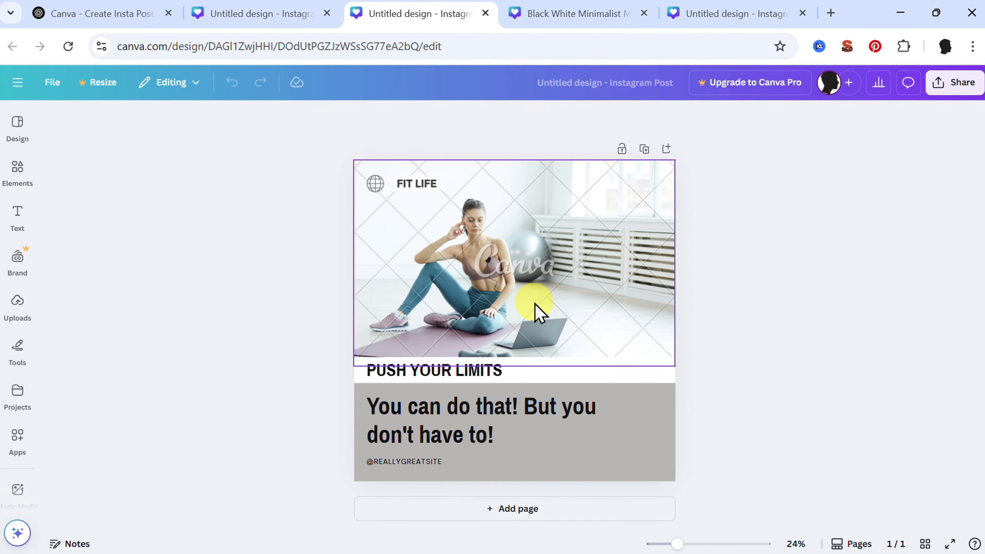
key(ctrl+w)
key(ctrl+w)
- Review the gym post customization notes in ChatGPT and the request for a forest hiking post with the text "YOUR DECISION"
scroll(459, 271, down, 5)
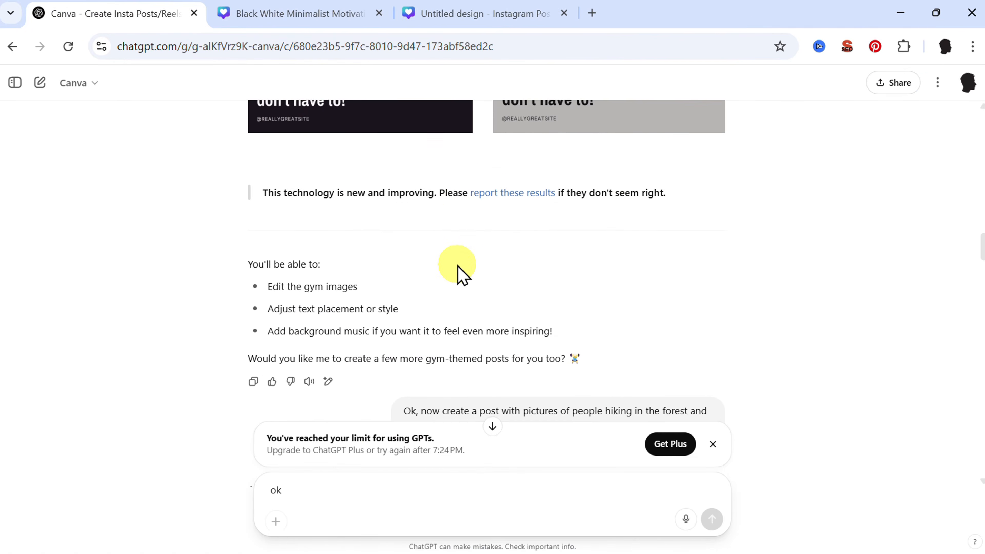
scroll(458, 266, down, 1)
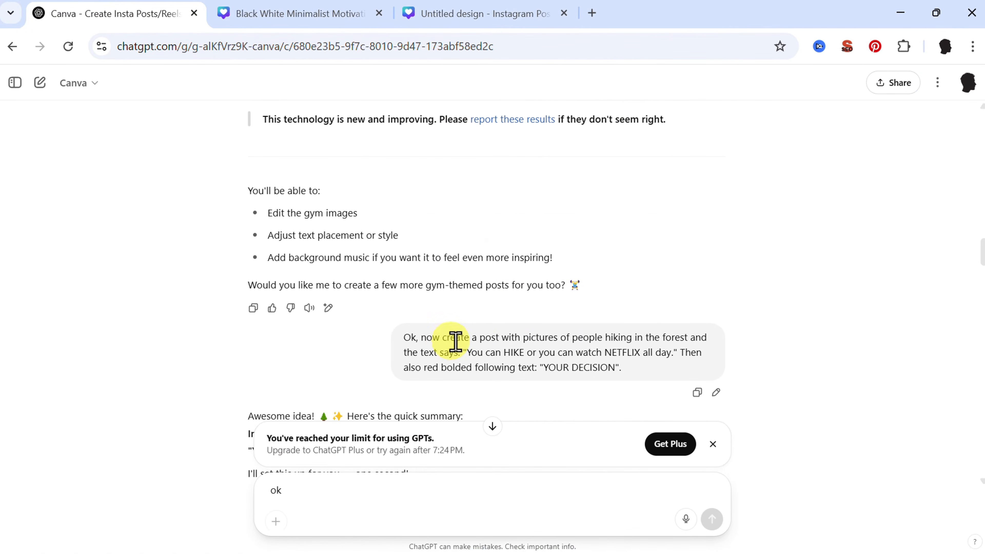
triple_click(507, 341)
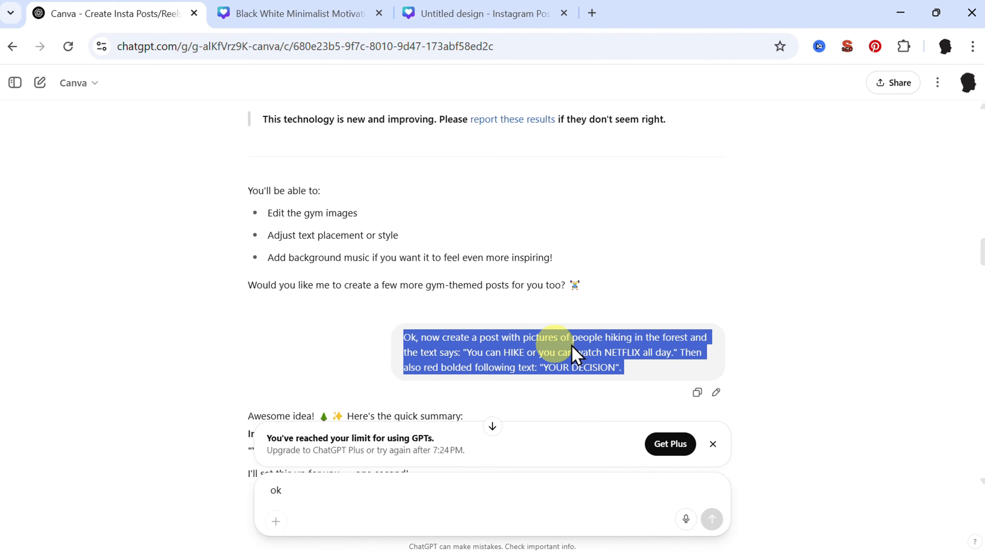
click(516, 337)
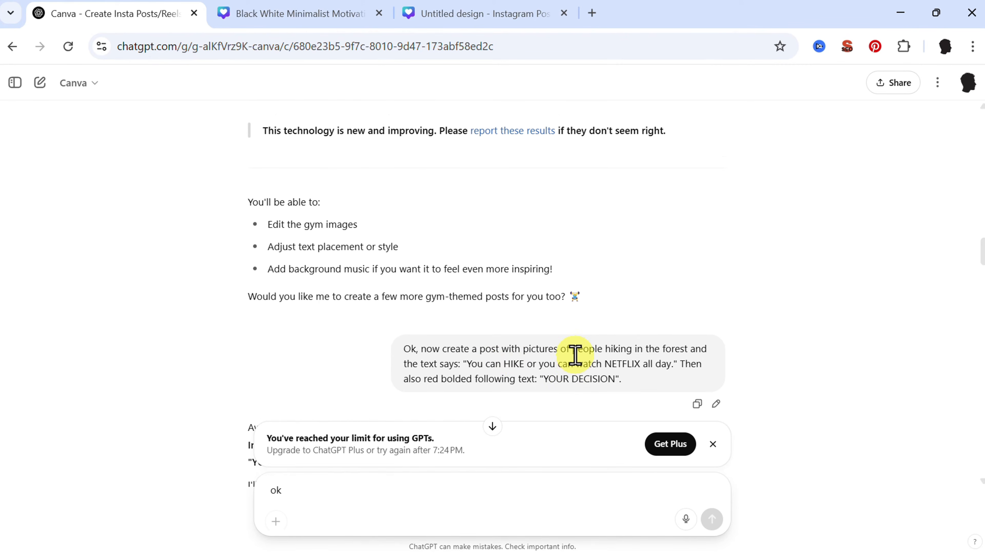
- Open both suggested hiking templates, "Choose Your Path" and "Hike or Netflix", in Canva and inspect each design up close
scroll(504, 310, down, 10)
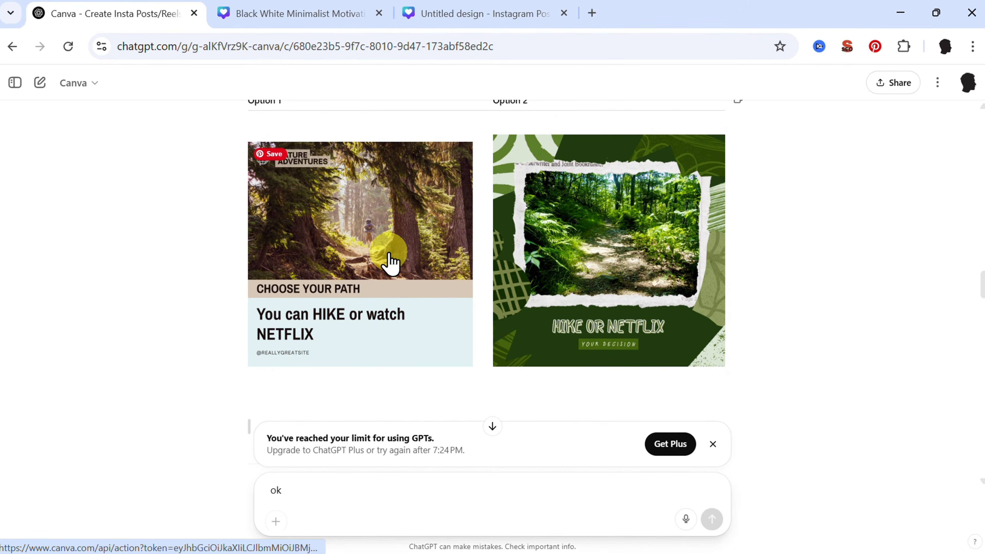
click(607, 243)
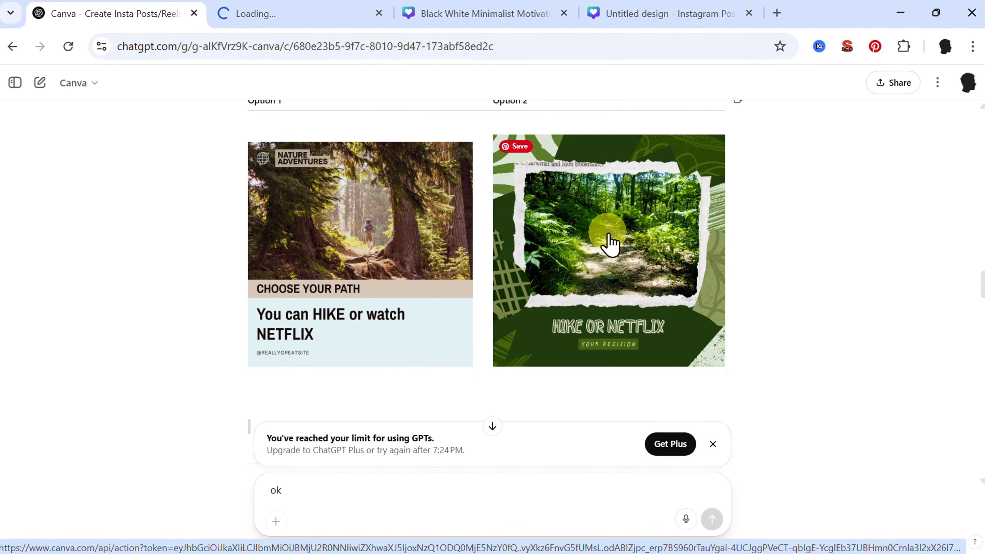
click(250, 17)
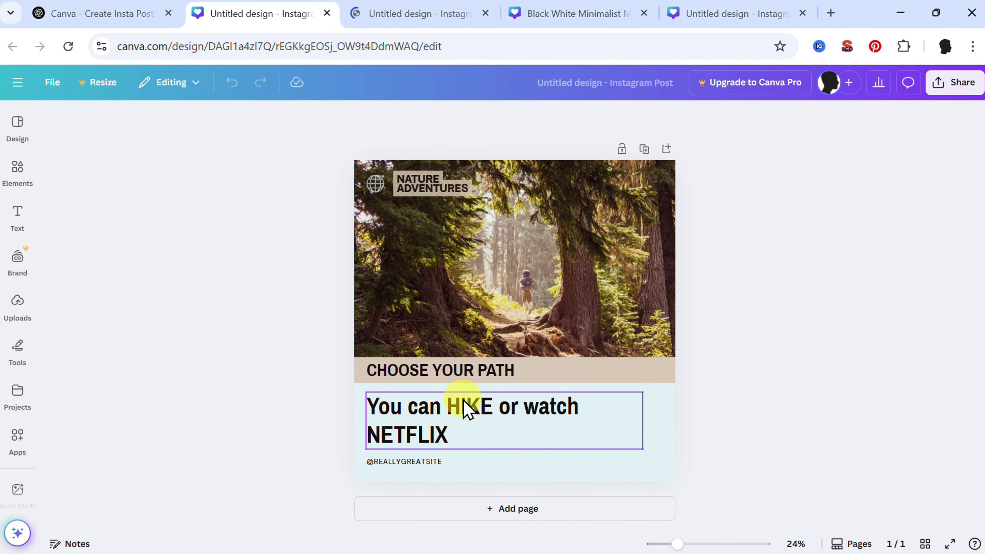
scroll(464, 400, up, 5)
scroll(463, 400, down, 6)
click(419, 13)
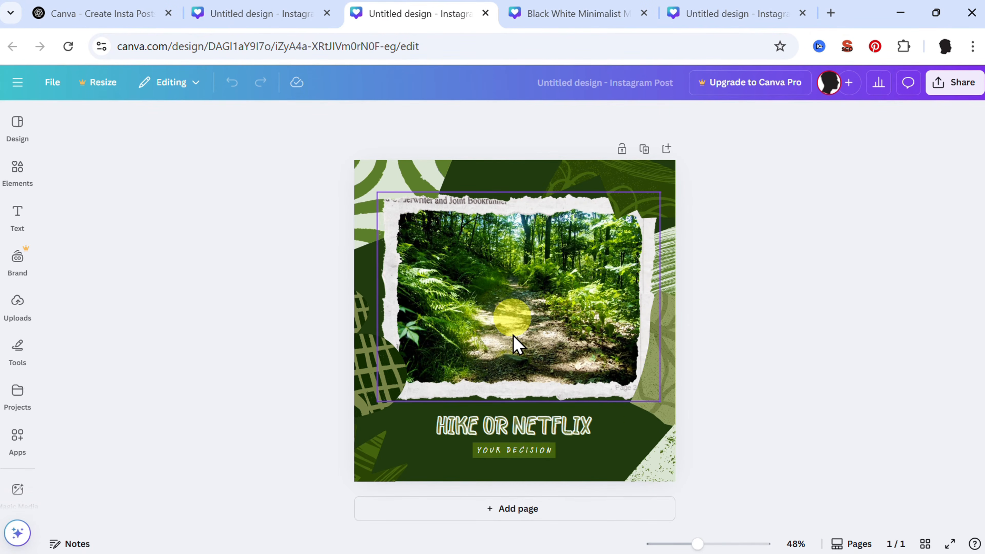
scroll(513, 358, up, 3)
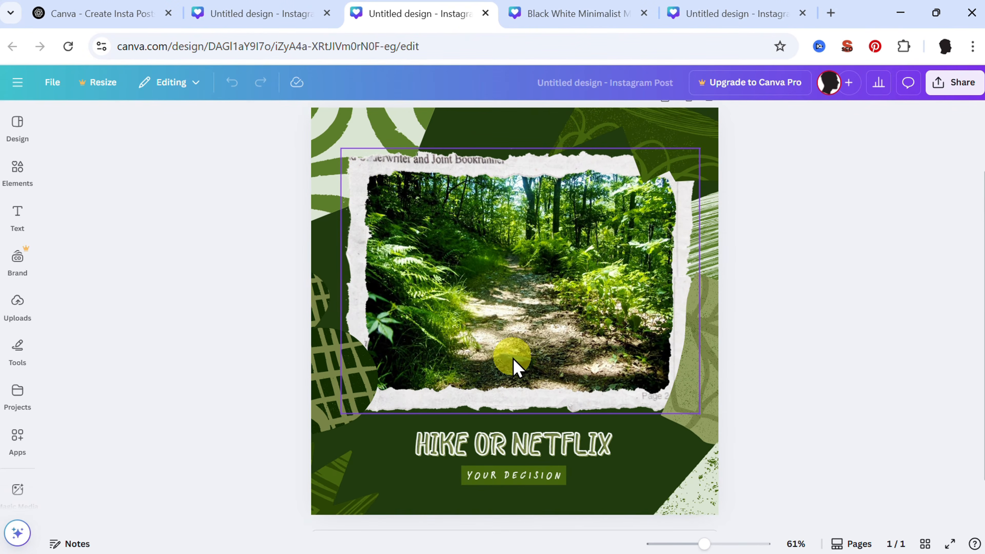
scroll(513, 358, down, 5)
- Return to ChatGPT and review the hiking post notes and the request for a post with illustrations of people running
click(116, 13)
scroll(521, 313, down, 3)
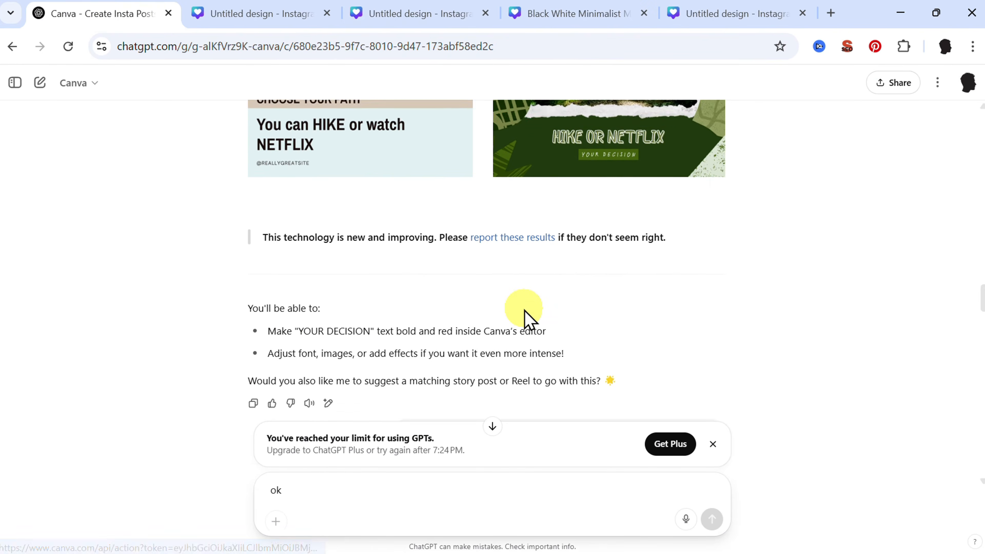
scroll(524, 309, down, 4)
triple_click(431, 245)
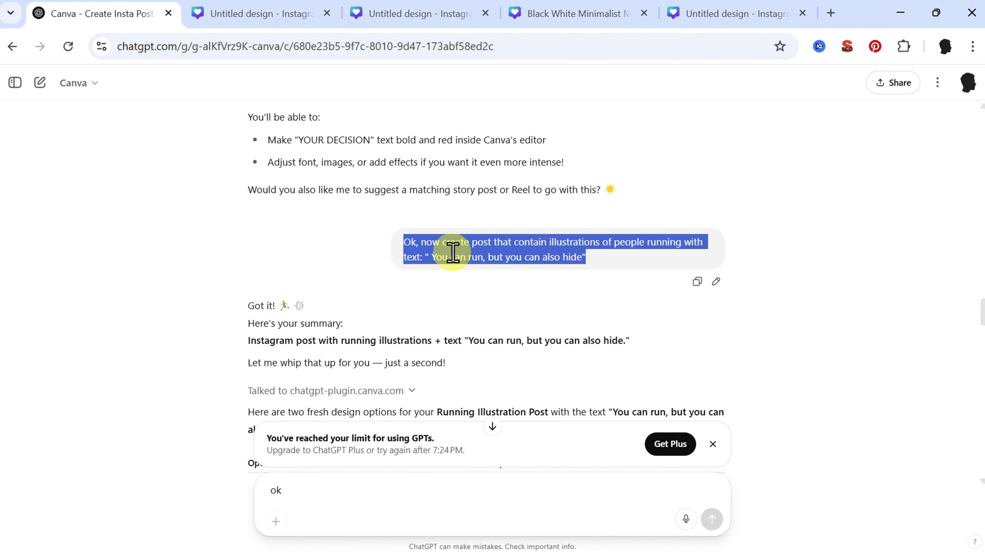
- Open both suggested "Run or Hide" templates in Canva and inspect the grey one with the street race photo up close
scroll(453, 252, down, 8)
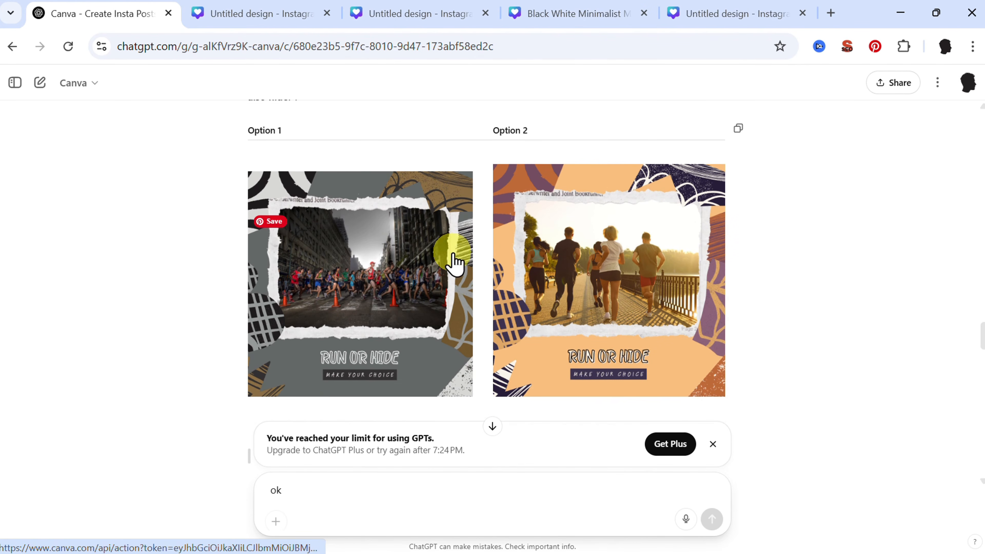
click(385, 277)
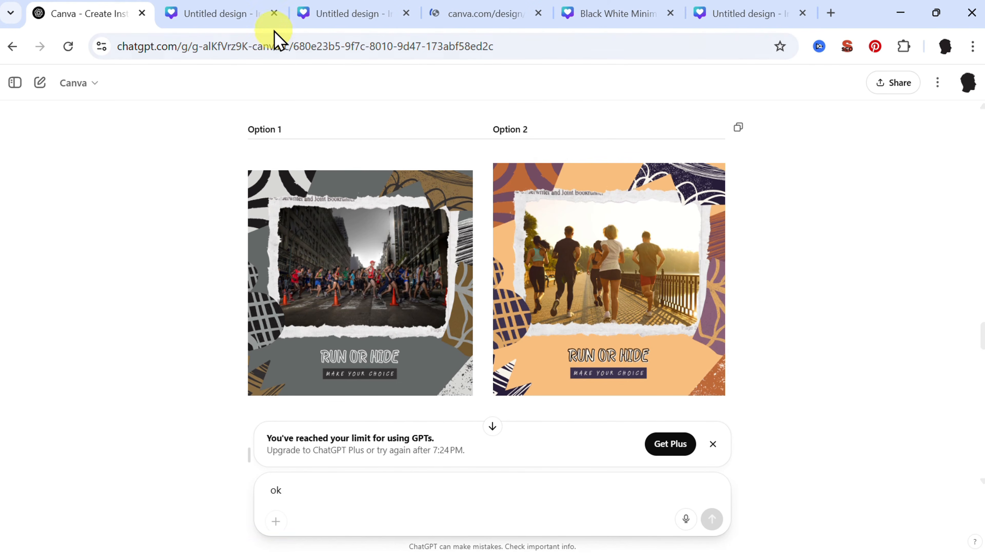
middle_click(565, 226)
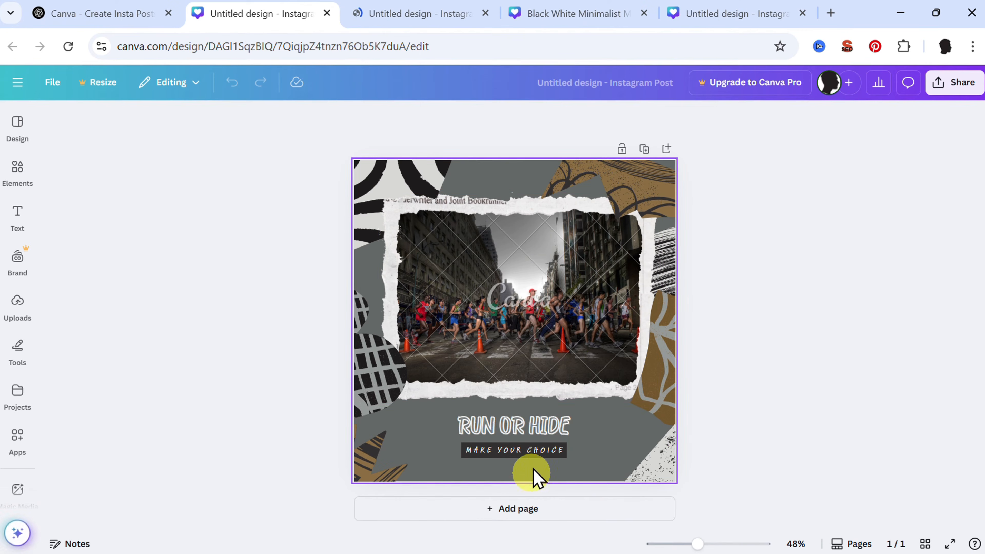
scroll(508, 407, up, 5)
scroll(508, 405, down, 5)
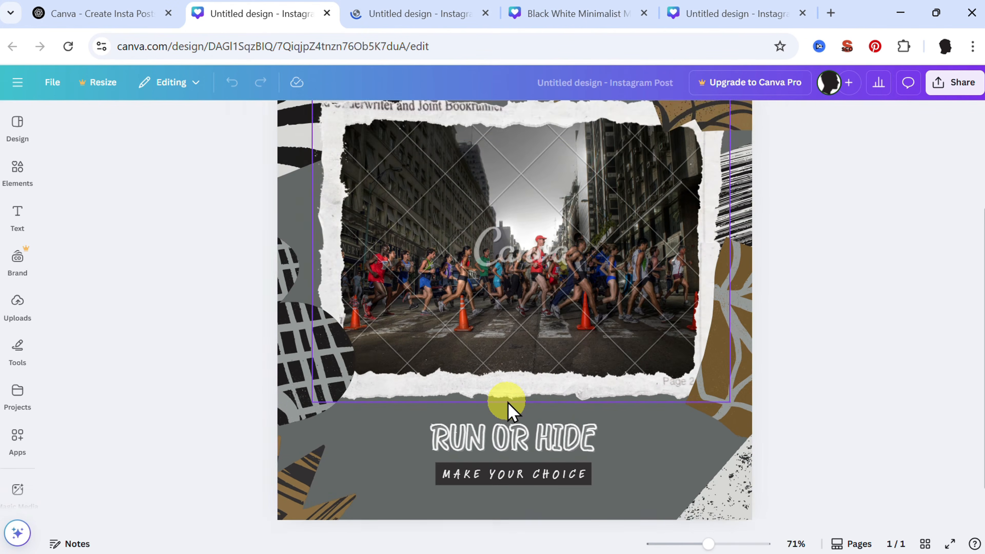
scroll(508, 406, up, 5)
scroll(507, 407, down, 5)
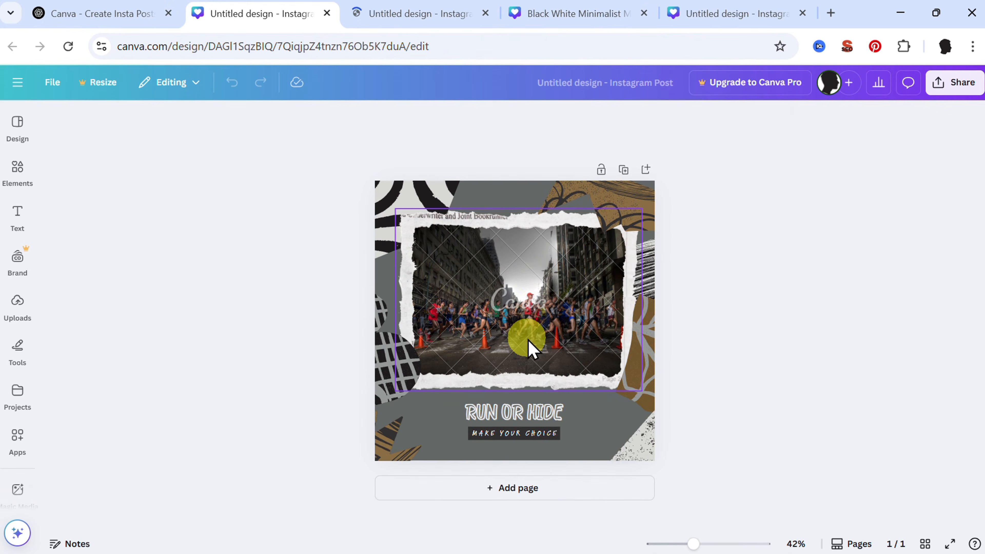
scroll(528, 348, up, 5)
scroll(528, 299, up, 1)
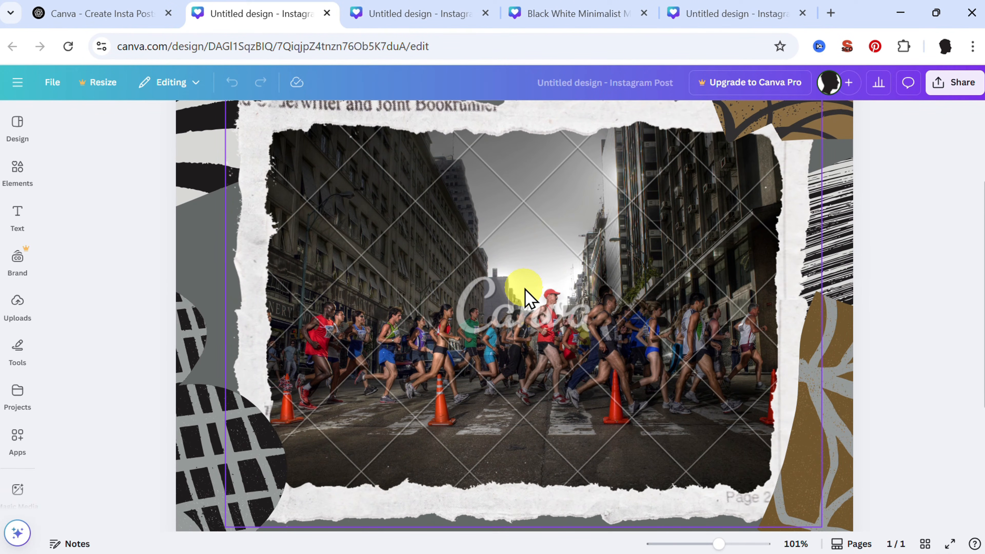
- Select the street race photo and generate Magic Media images from the prompt "people runniing"
click(527, 299)
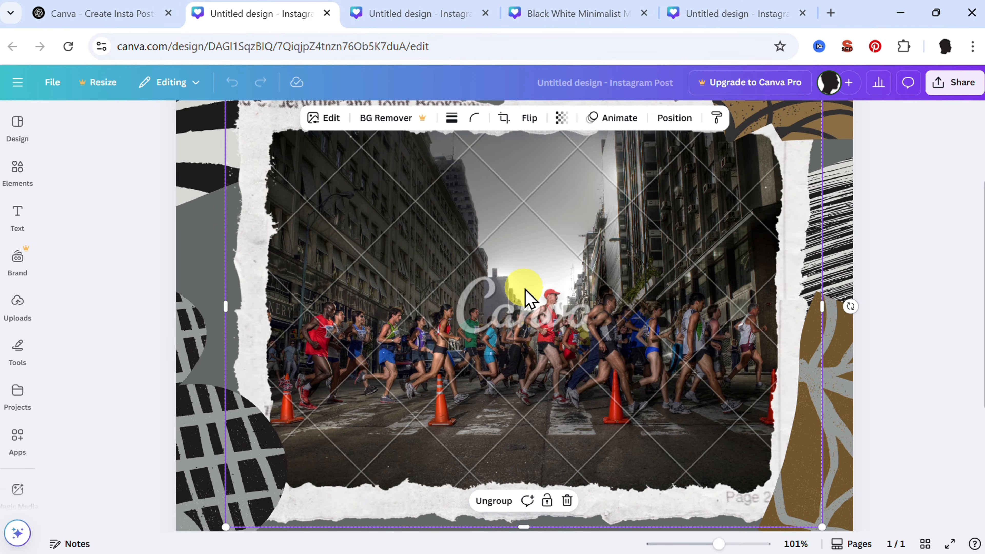
scroll(527, 299, down, 3)
click(20, 489)
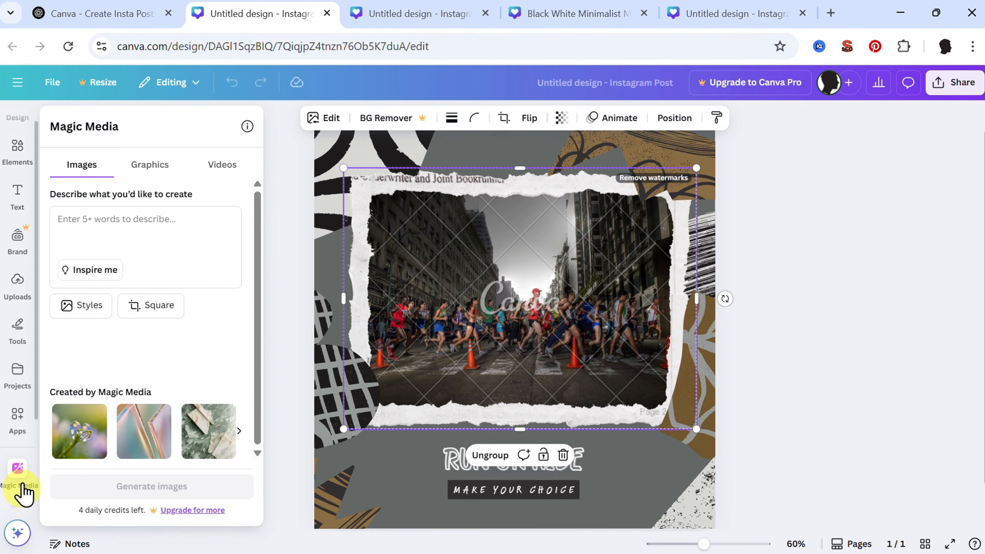
click(108, 223)
text(people runniing)
click(162, 517)
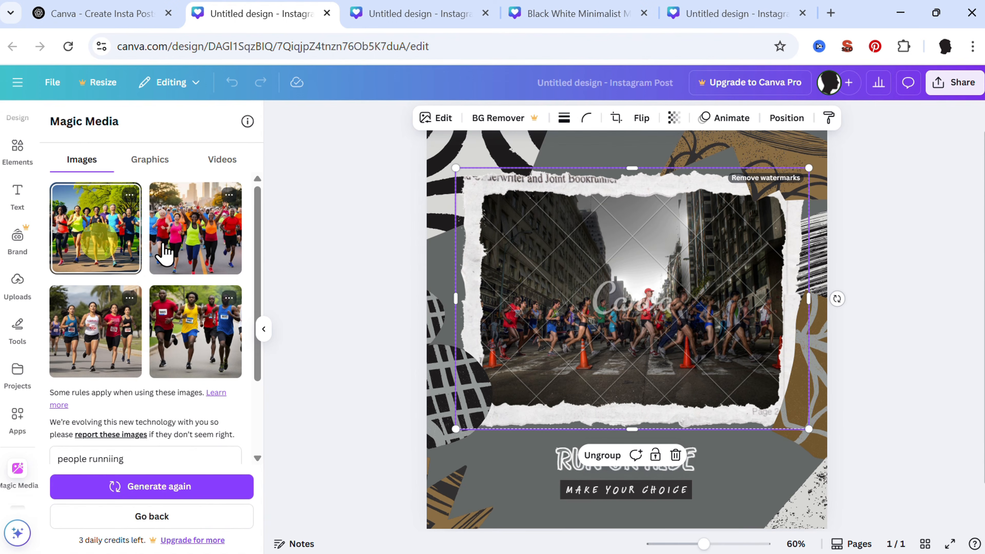
- Try the generated image of runners in a park over the race photo, enlarged to about 848 × 848, and delete it
drag(513, 214, 370, 183)
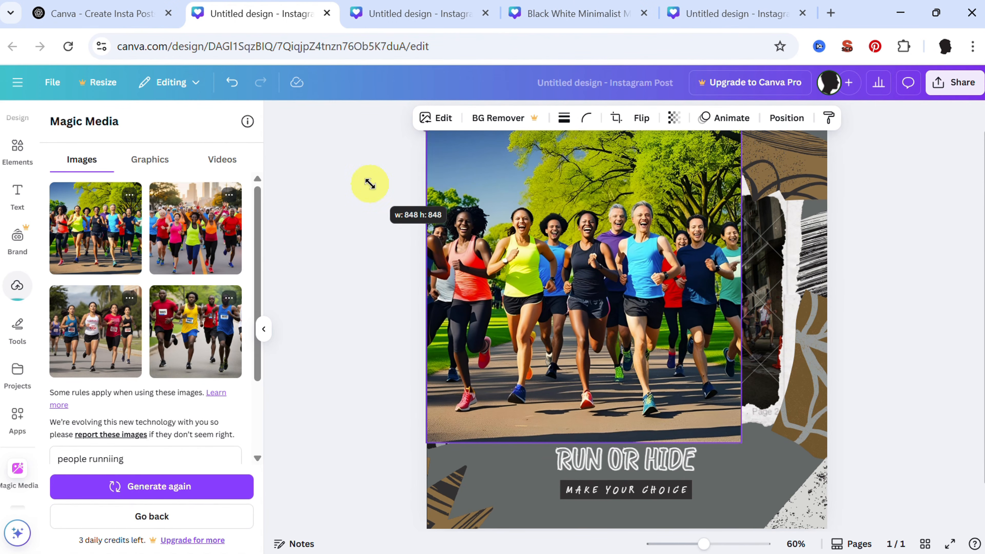
drag(692, 340, 733, 381)
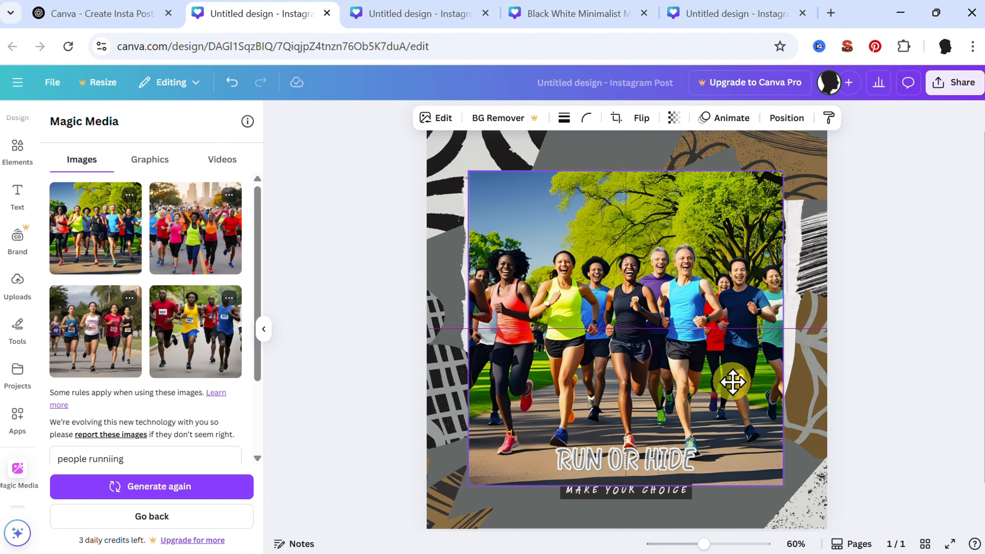
scroll(709, 365, up, 5)
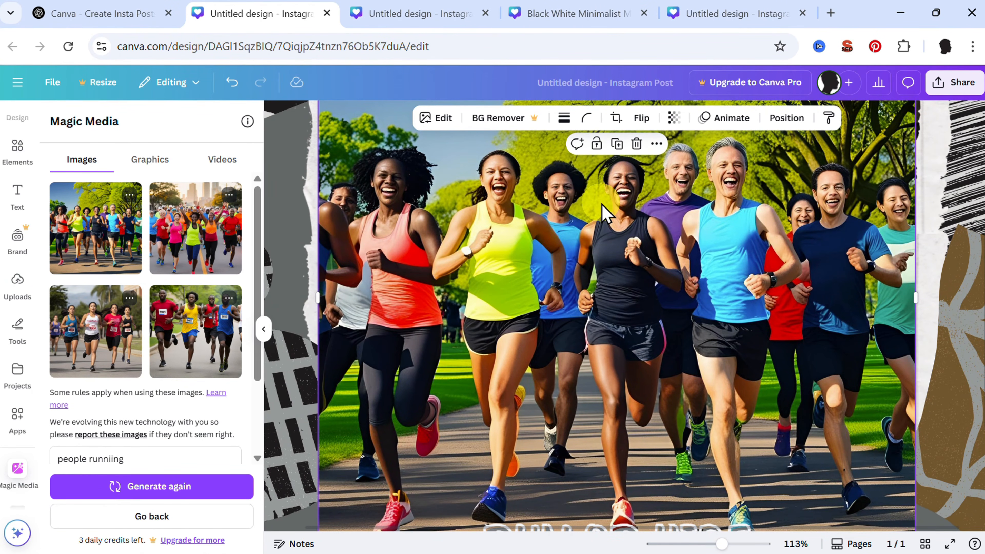
scroll(606, 211, down, 5)
key(Delete)
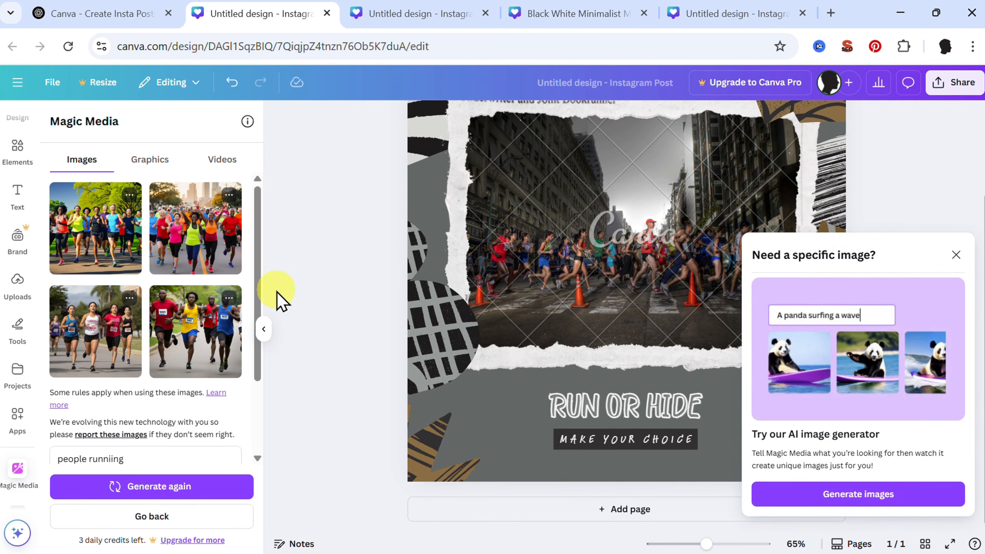
- Replace the race photo in the post with the generated image of women running in race bibs, enlarging it to about 633 × 633
click(134, 336)
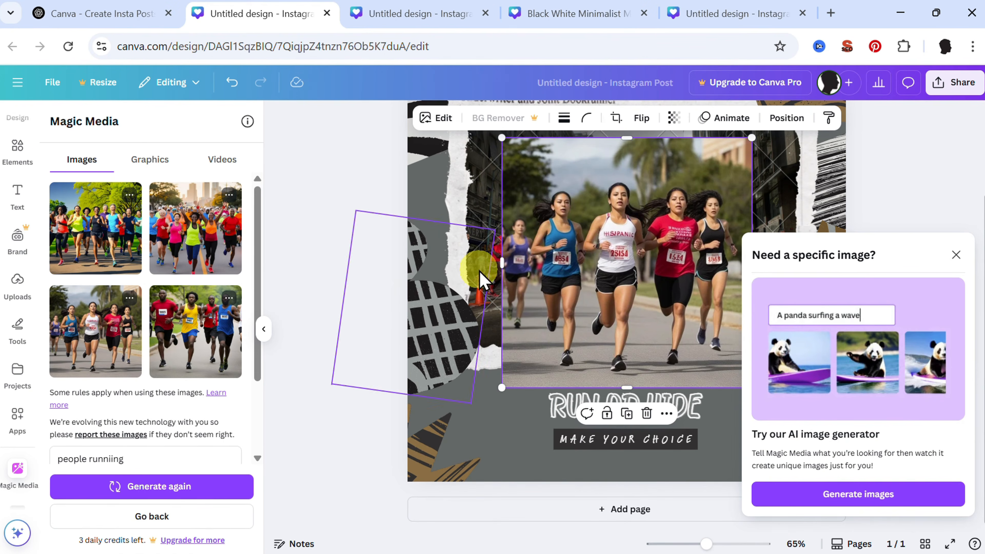
drag(497, 389, 484, 394)
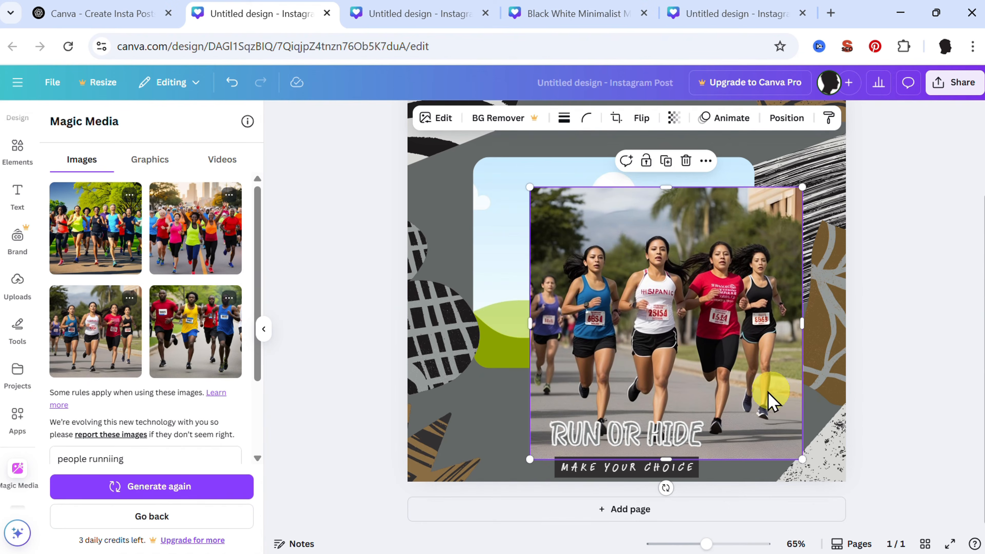
drag(774, 393, 730, 341)
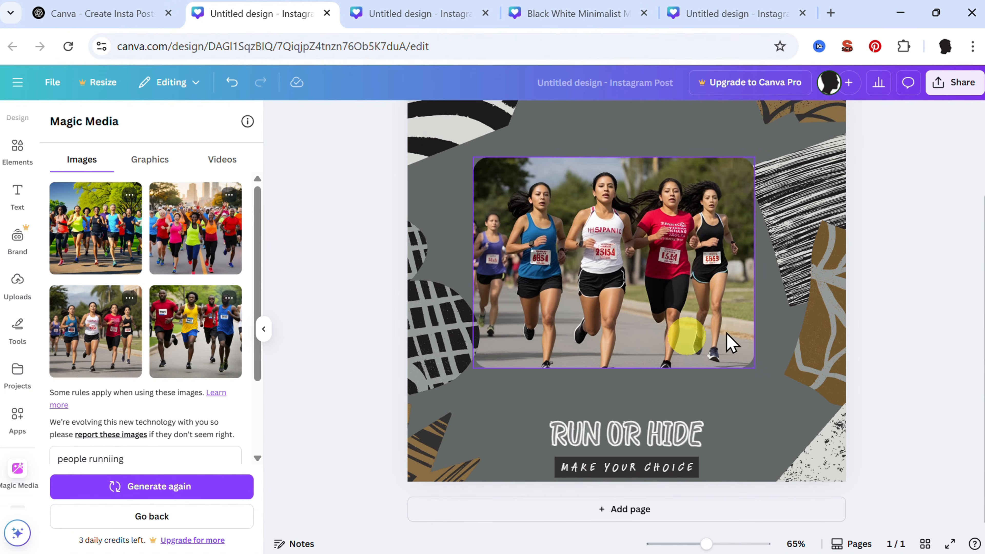
scroll(761, 330, down, 5)
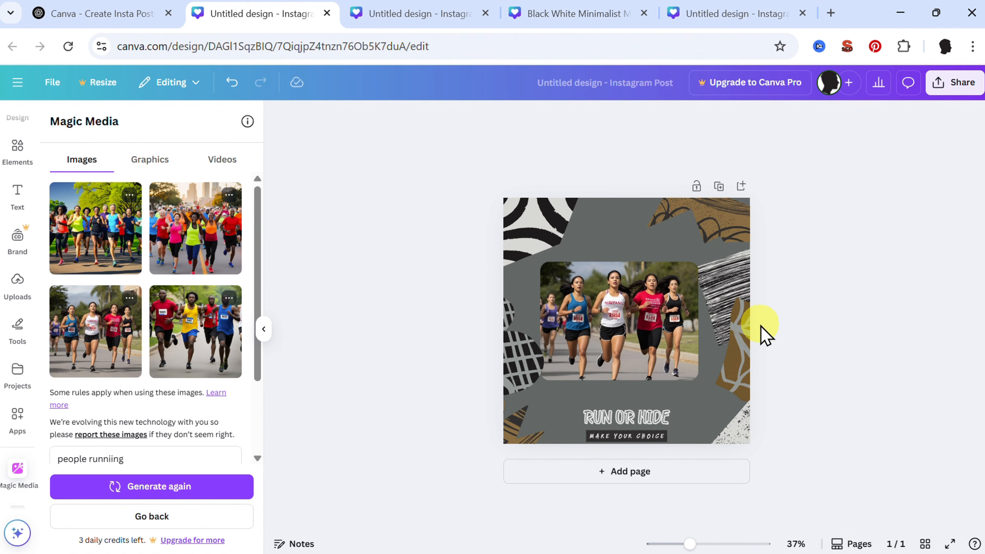
- Switch back to ChatGPT and review the reply below the "Run or Hide" templates, including the offer of a matching motivational story format
click(129, 23)
scroll(495, 330, down, 5)
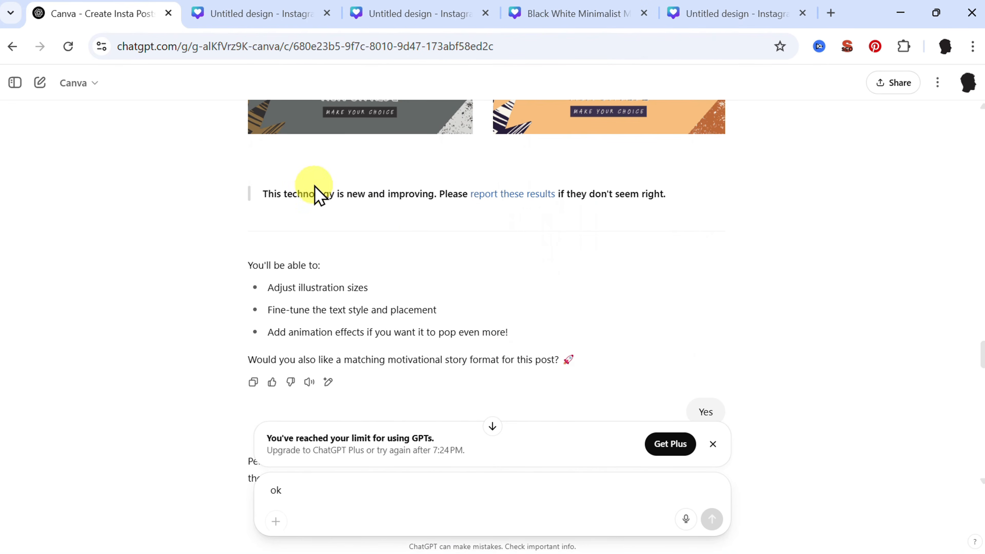
triple_click(314, 193)
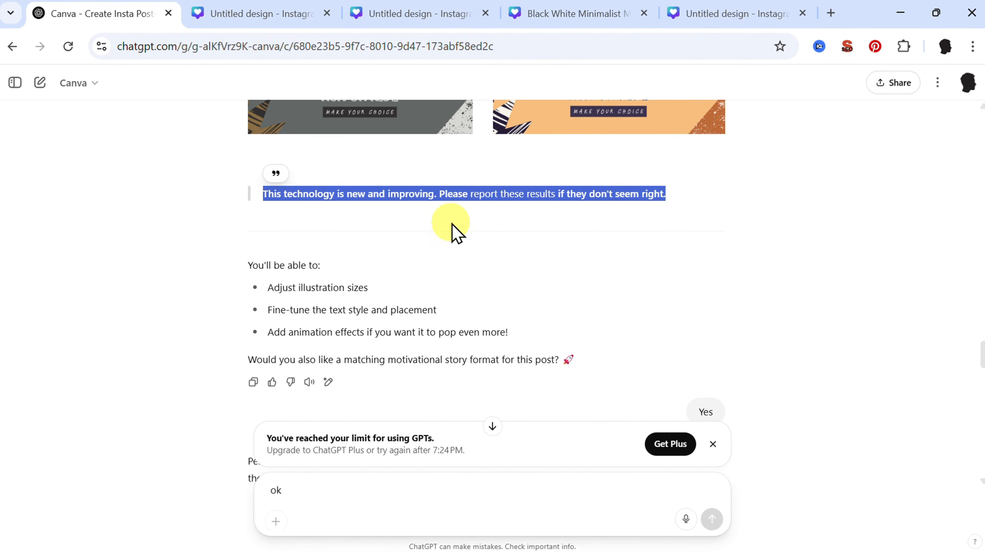
scroll(457, 253, up, 5)
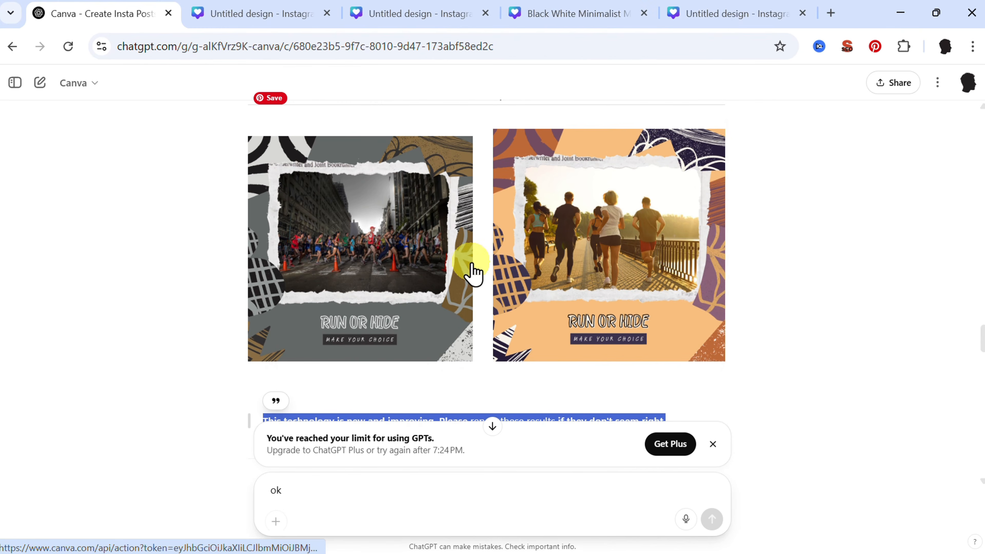
scroll(479, 277, down, 4)
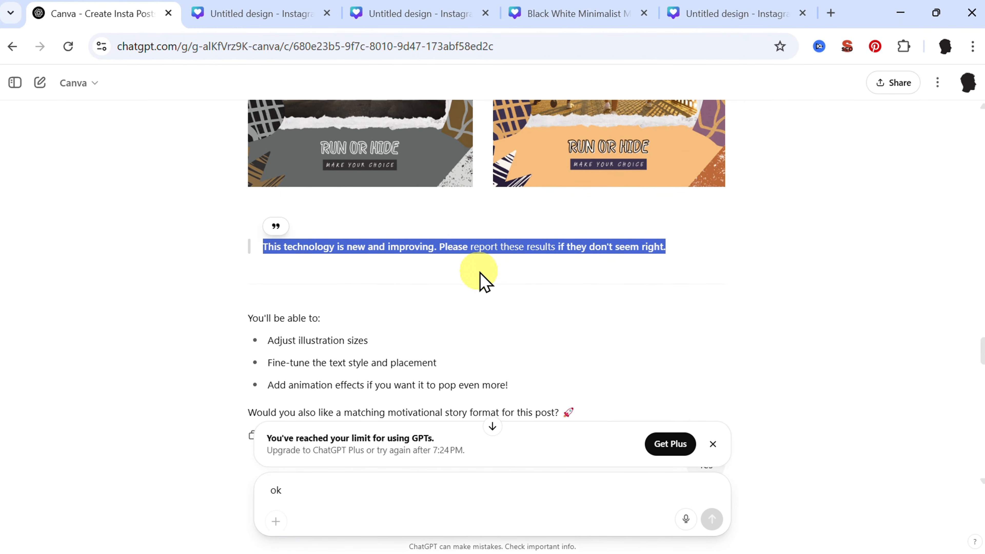
scroll(483, 279, down, 3)
triple_click(371, 267)
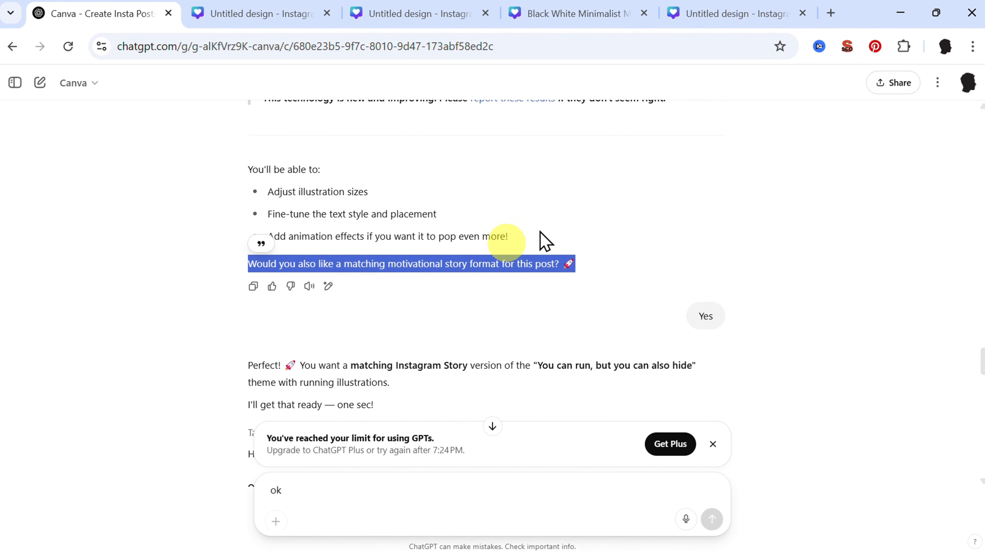
scroll(559, 229, up, 5)
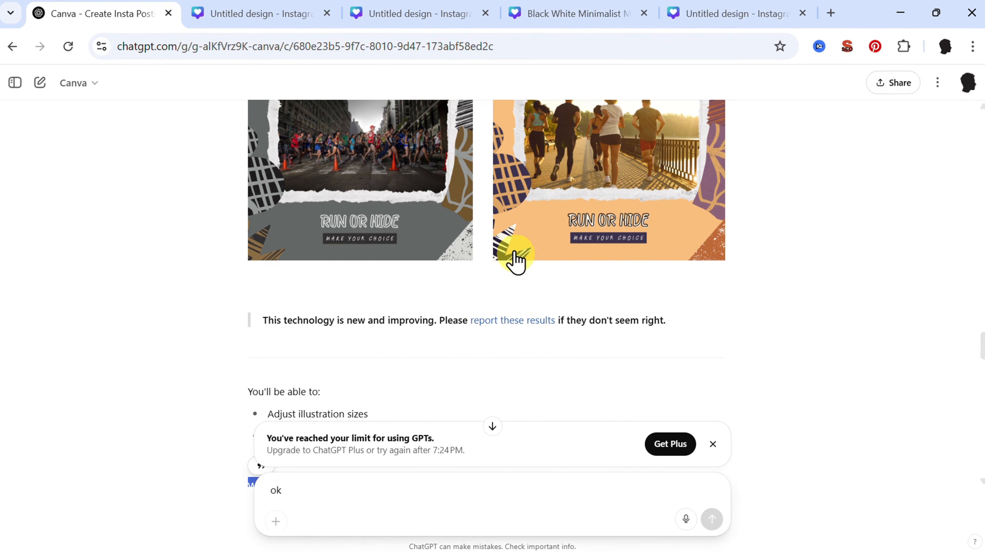
scroll(512, 291, down, 6)
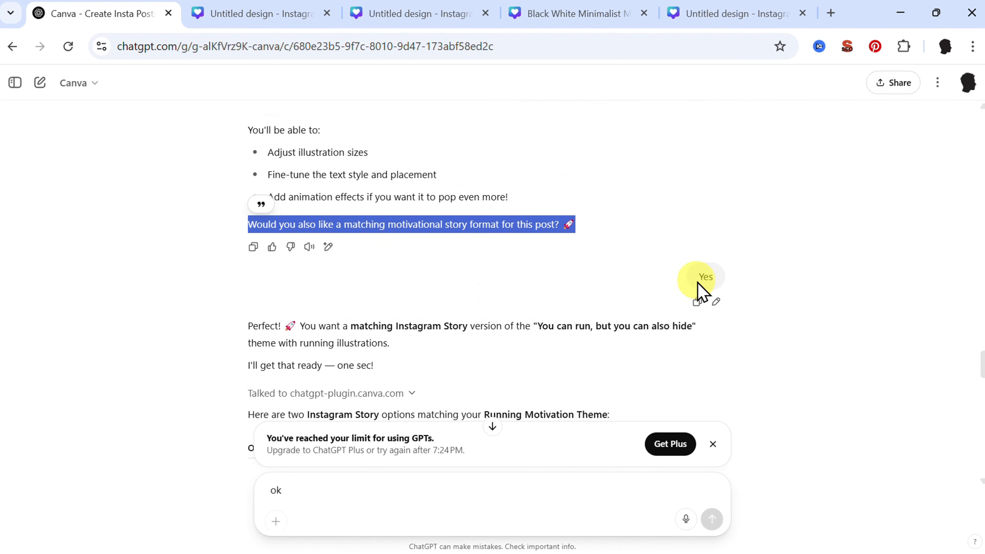
click(703, 289)
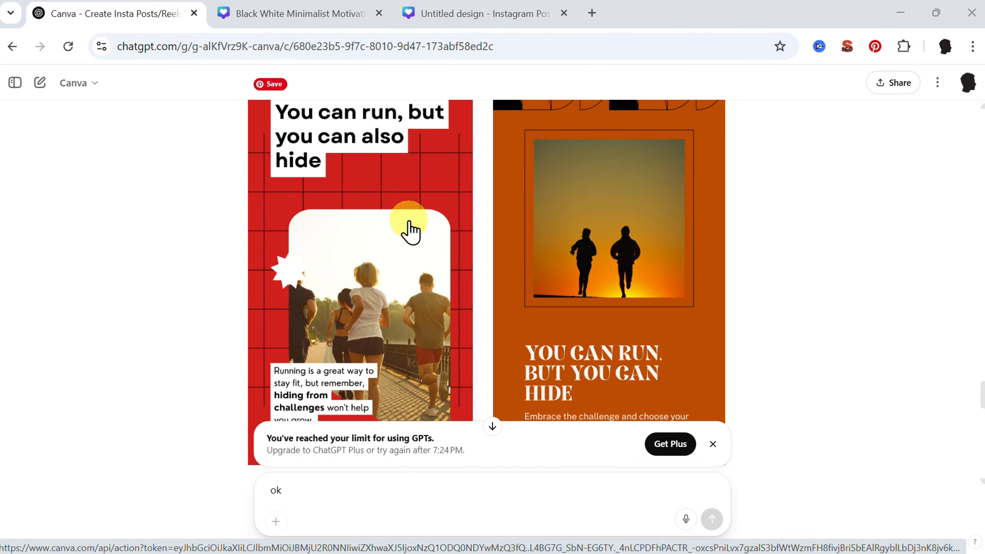
- Open both "You can run, but you can also hide" story templates in Canva and view the red and the orange design
click(377, 212)
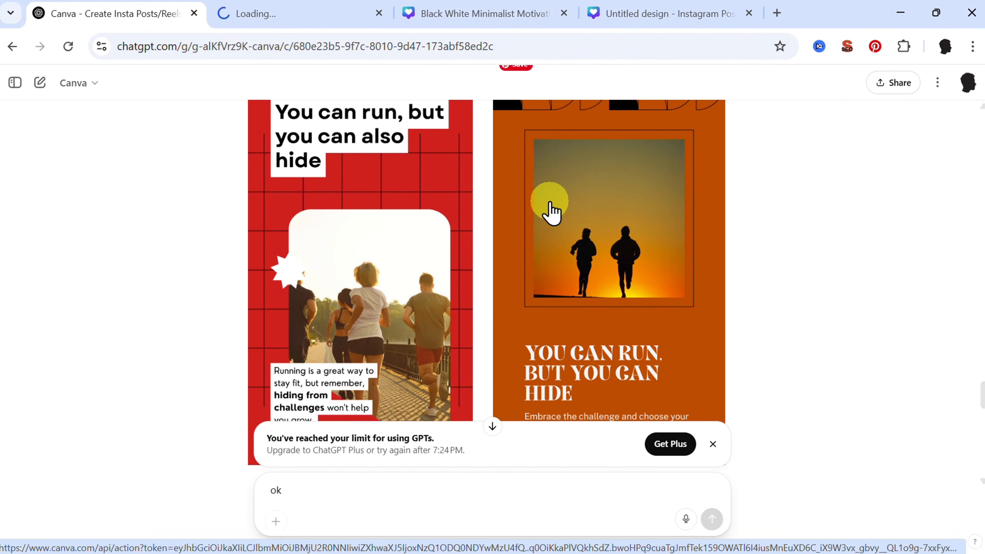
click(550, 209)
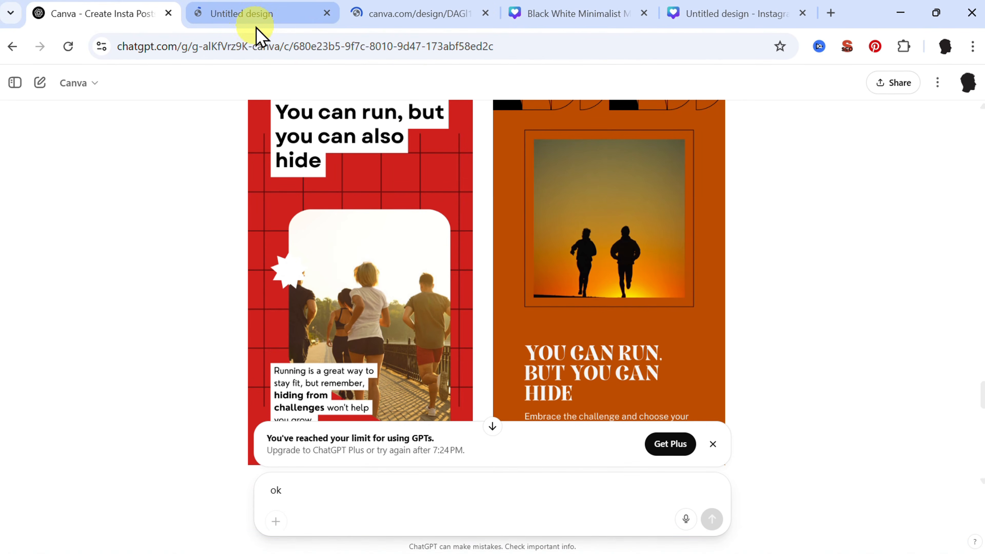
click(250, 22)
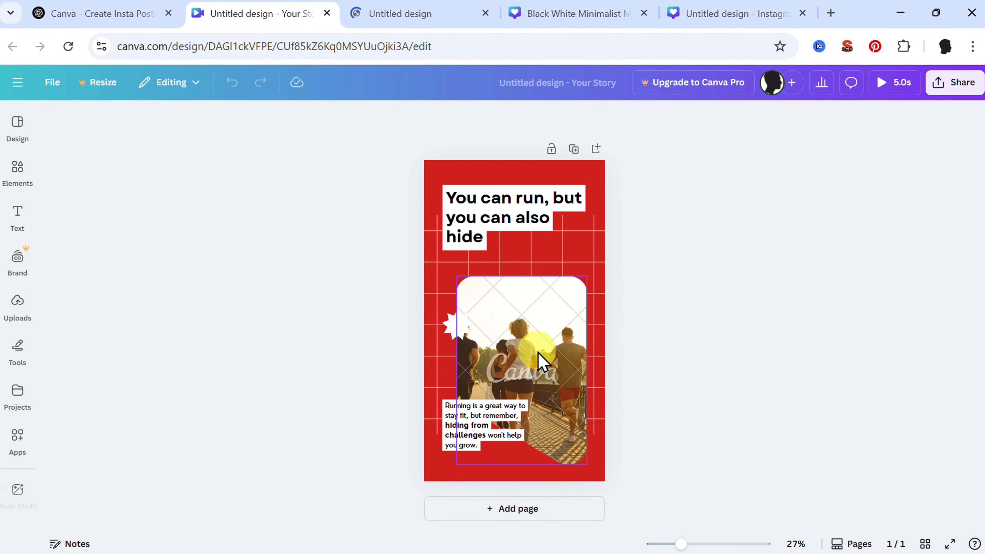
click(359, 8)
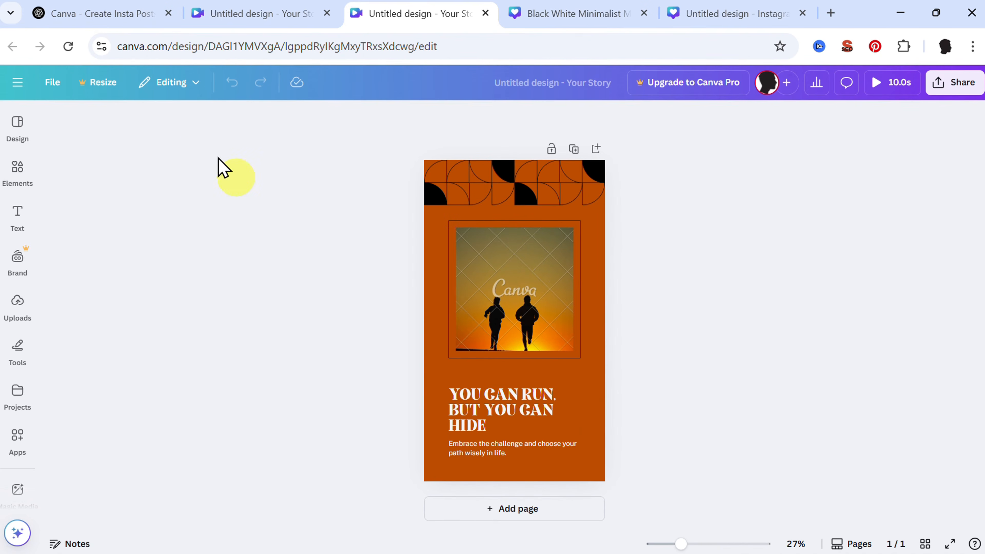
- Return to ChatGPT, find the Running Theme Carousel Post options and open the template with the sprinter on the track in Canva
click(102, 16)
scroll(520, 303, down, 3)
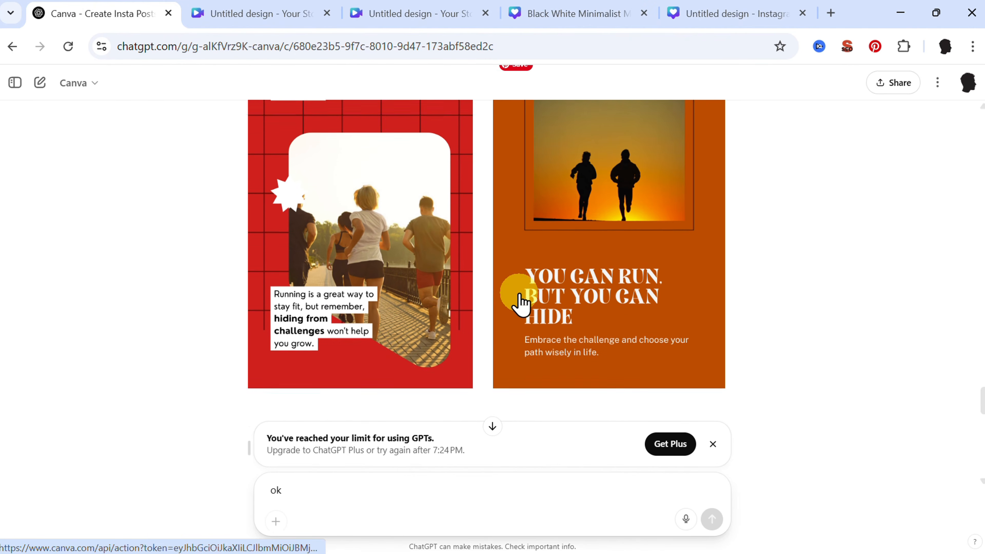
scroll(520, 303, down, 5)
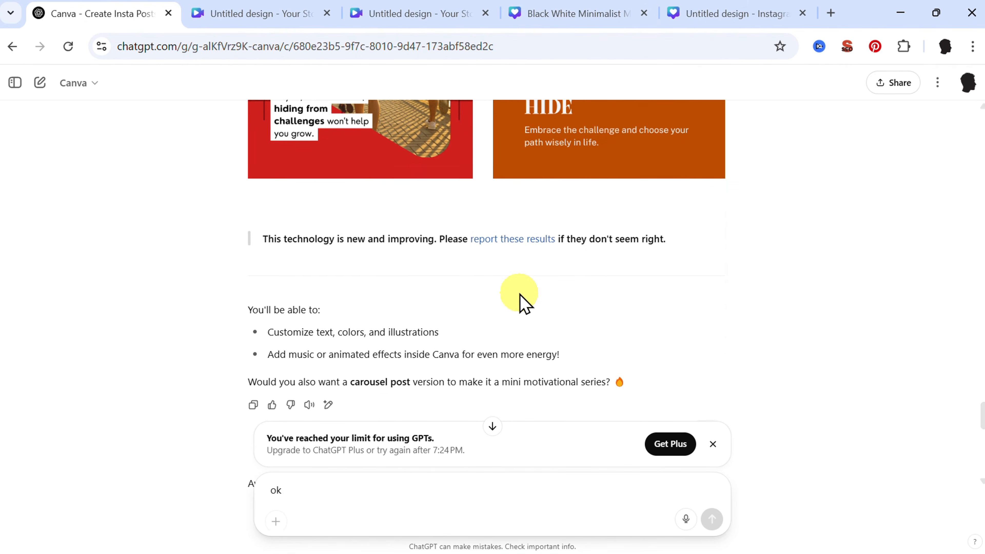
scroll(521, 304, down, 1)
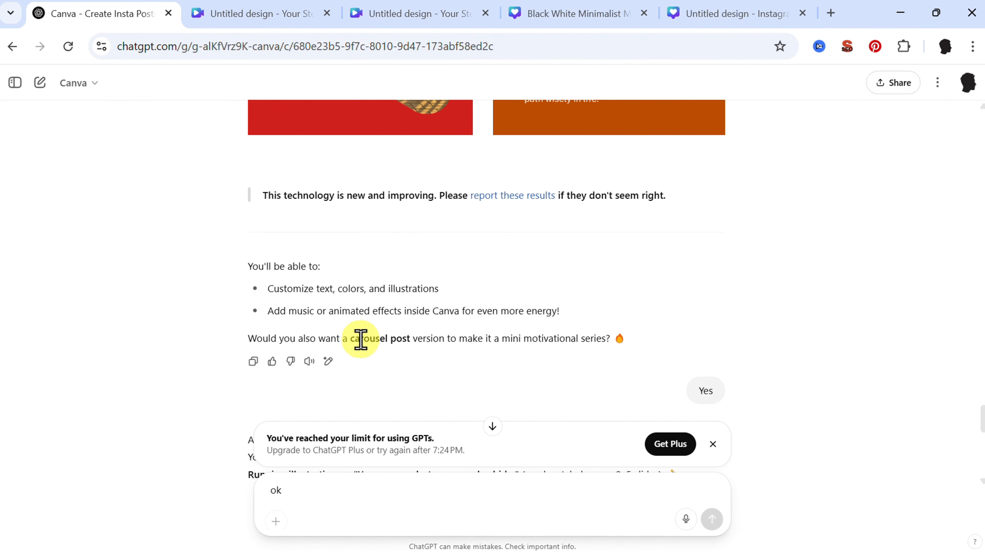
scroll(552, 356, down, 4)
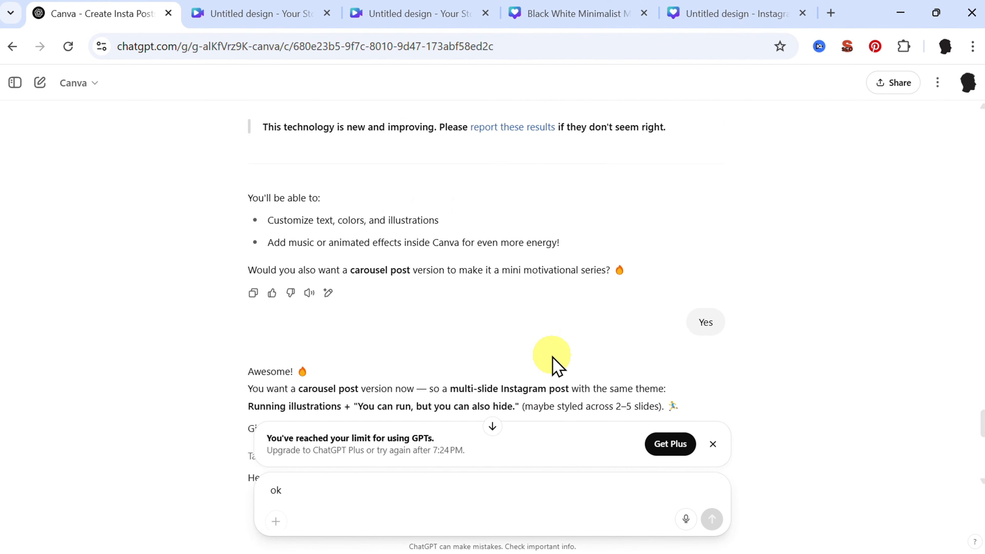
scroll(536, 351, down, 5)
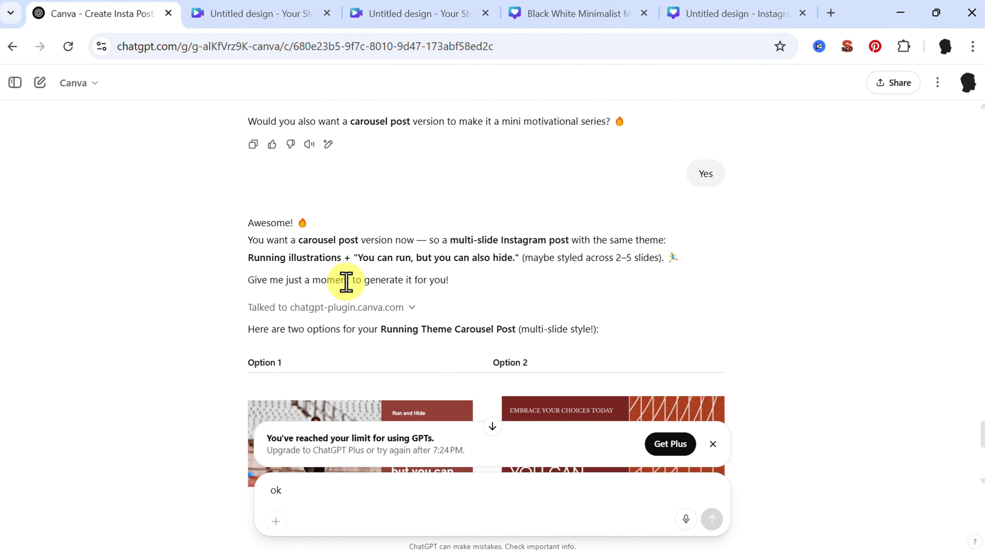
scroll(351, 293, down, 3)
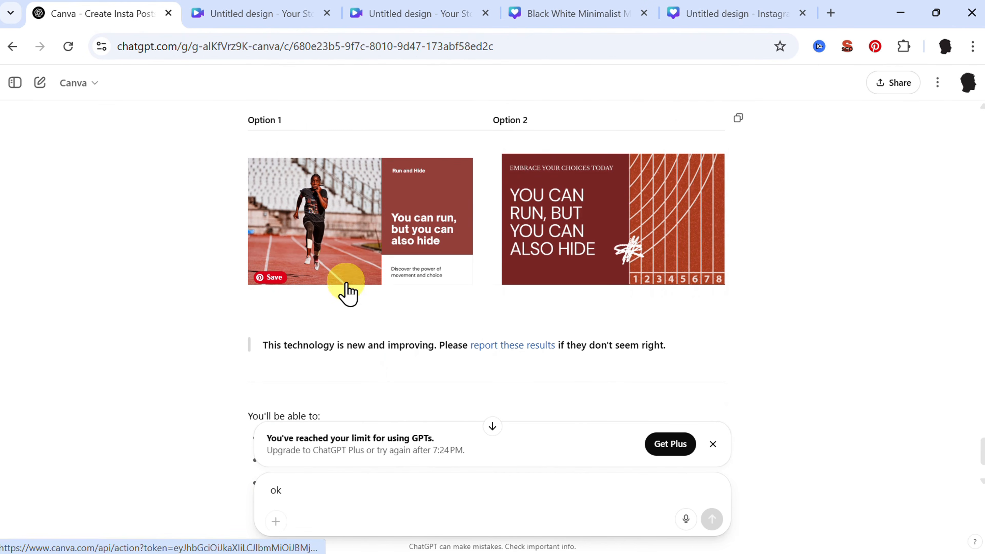
click(354, 245)
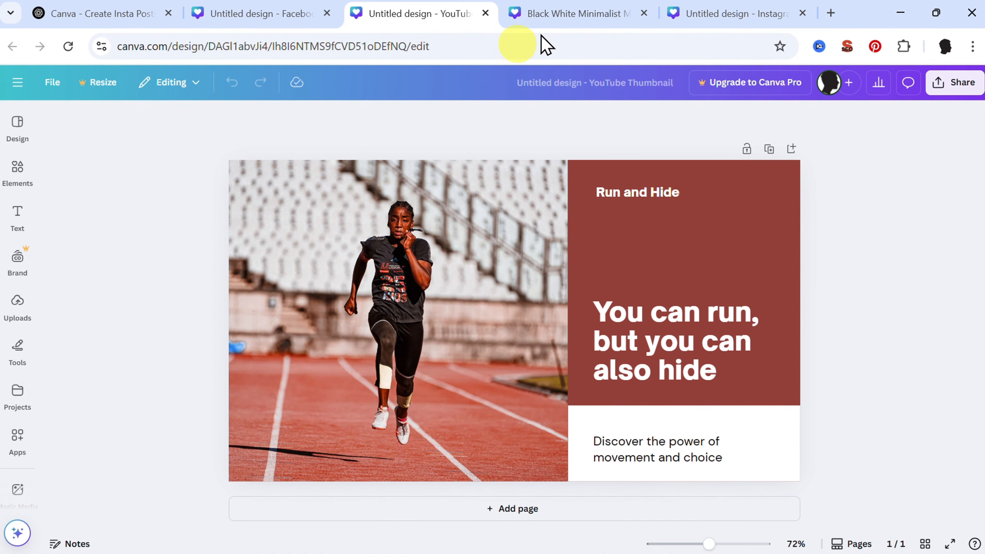
- Review the "Stay Strong" Instagram post and inspect the "Your potential is limitless" quote post and its headline up close
mouse_move(719, 18)
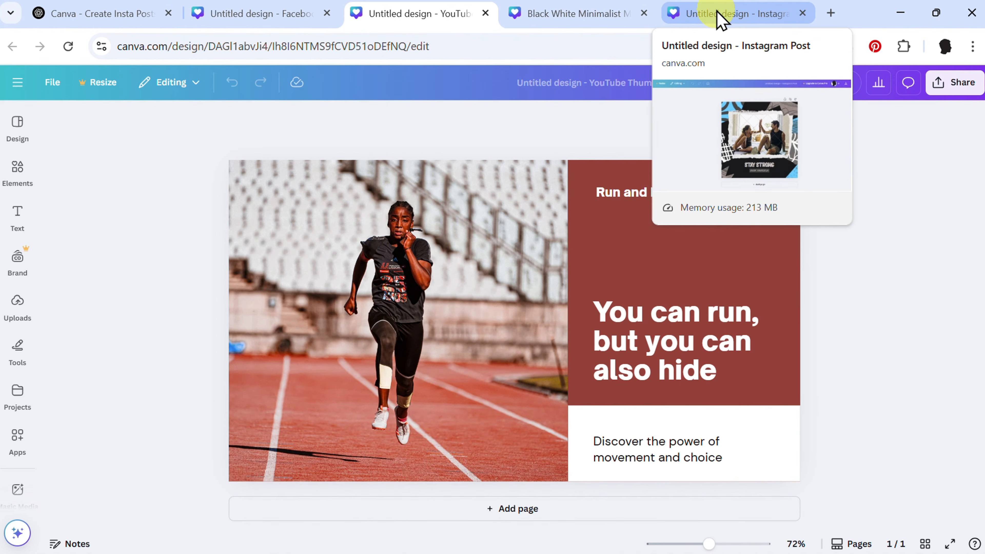
click(718, 16)
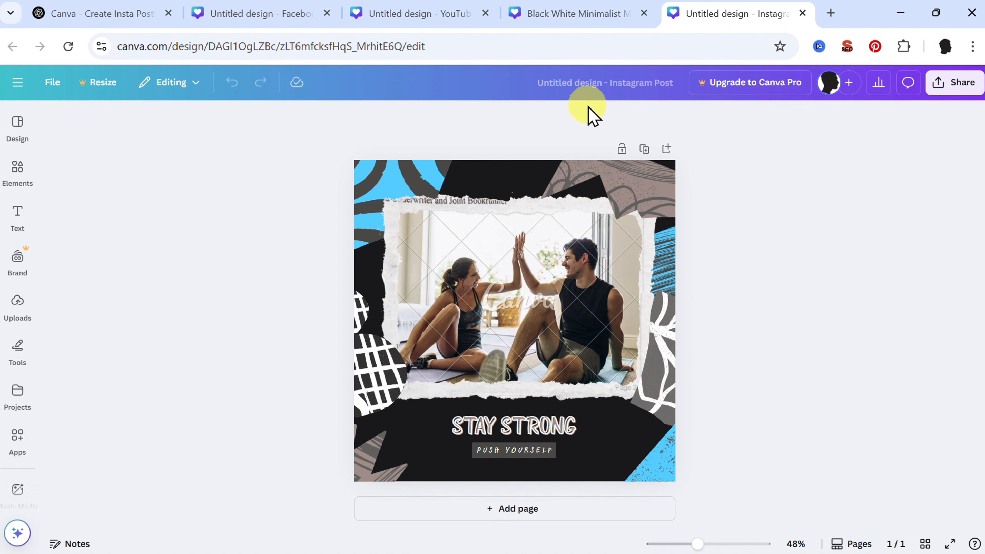
click(619, 3)
scroll(521, 315, up, 5)
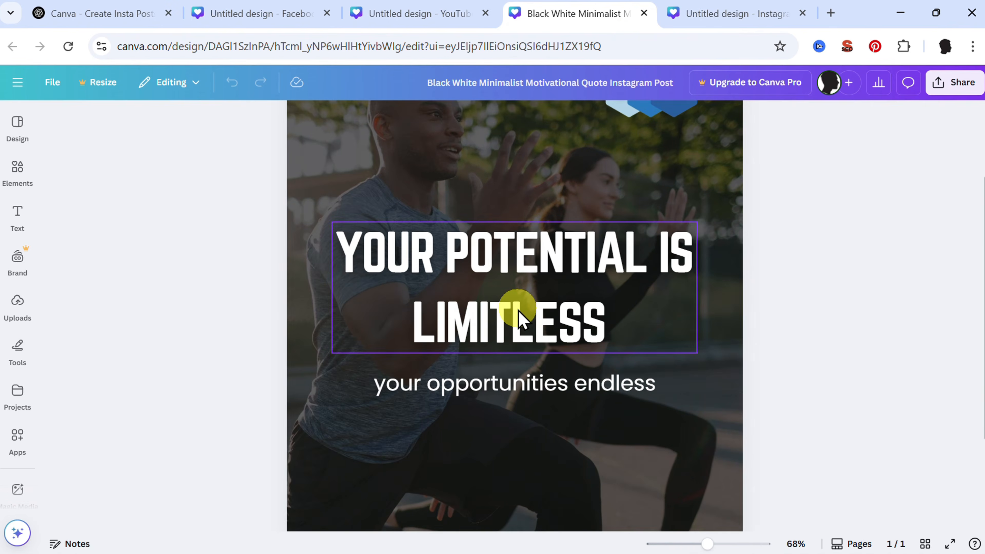
click(520, 315)
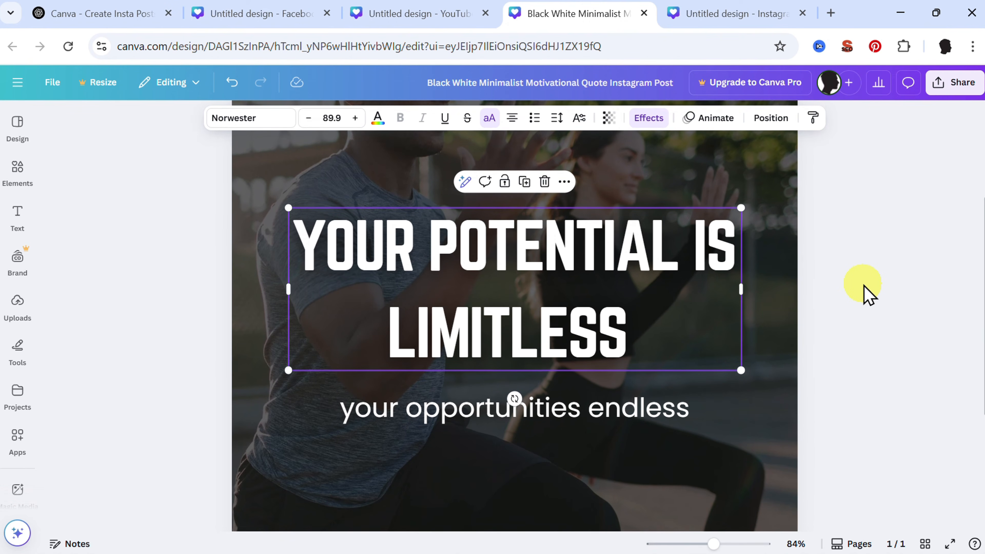
scroll(868, 295, up, 5)
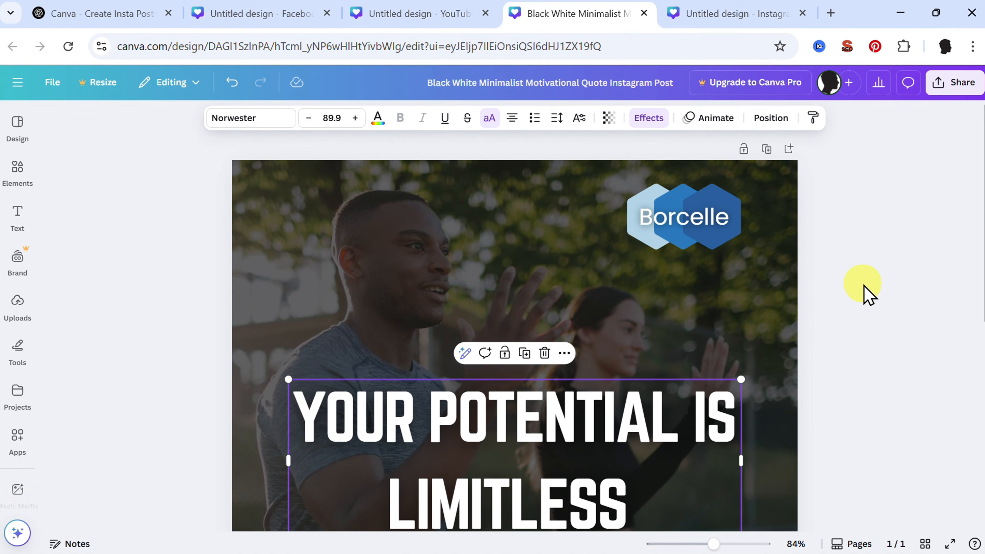
scroll(868, 295, down, 4)
scroll(868, 295, up, 4)
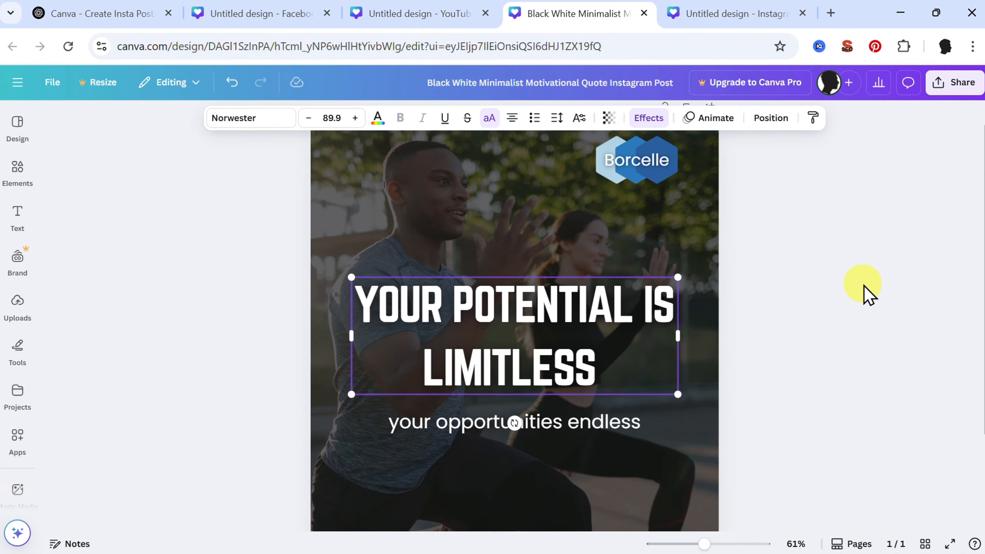
scroll(868, 295, down, 3)
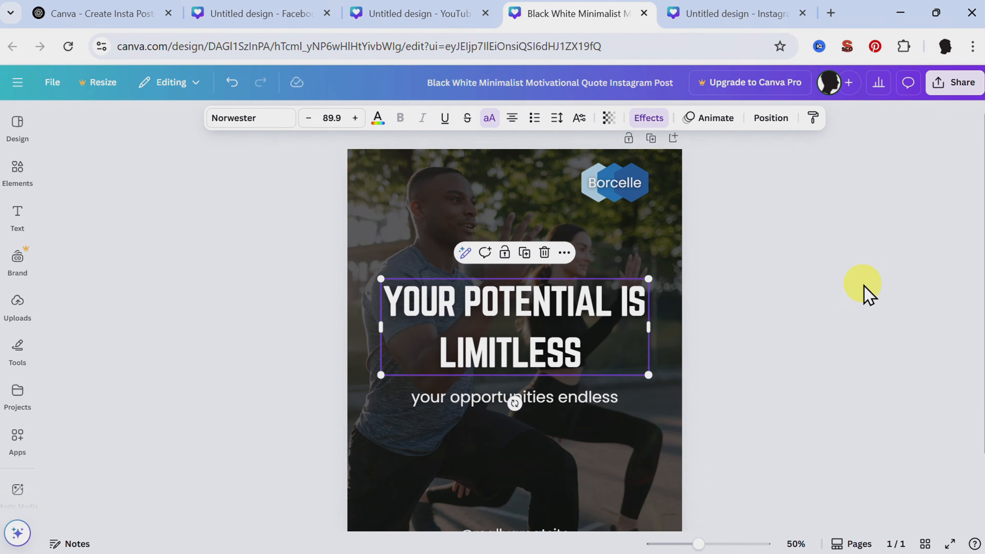